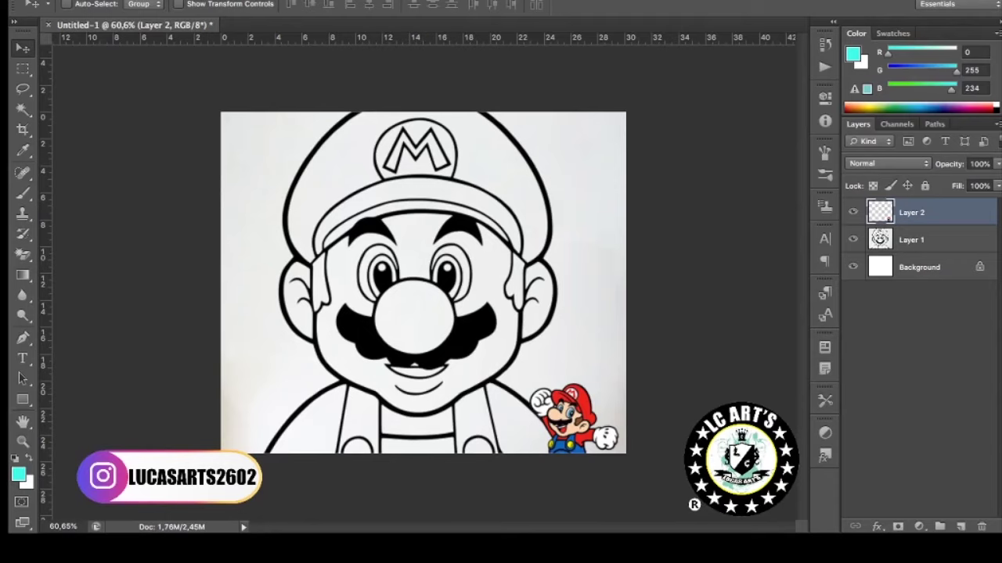
Zoom in on the Mario line art and hide the white Background layer.
scroll(423, 282, "up", 1)
key("alt+bracketleft")
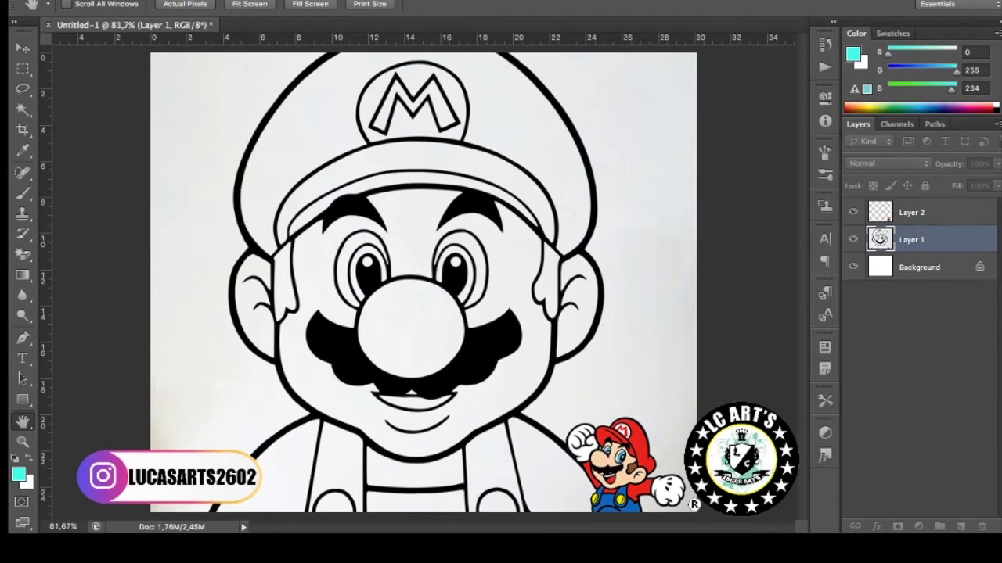
left_click(852, 266)
scroll(422, 281, "down", 2)
scroll(422, 281, "up", 1)
Sample brown from the reference and set up a much larger brush.
key("i")
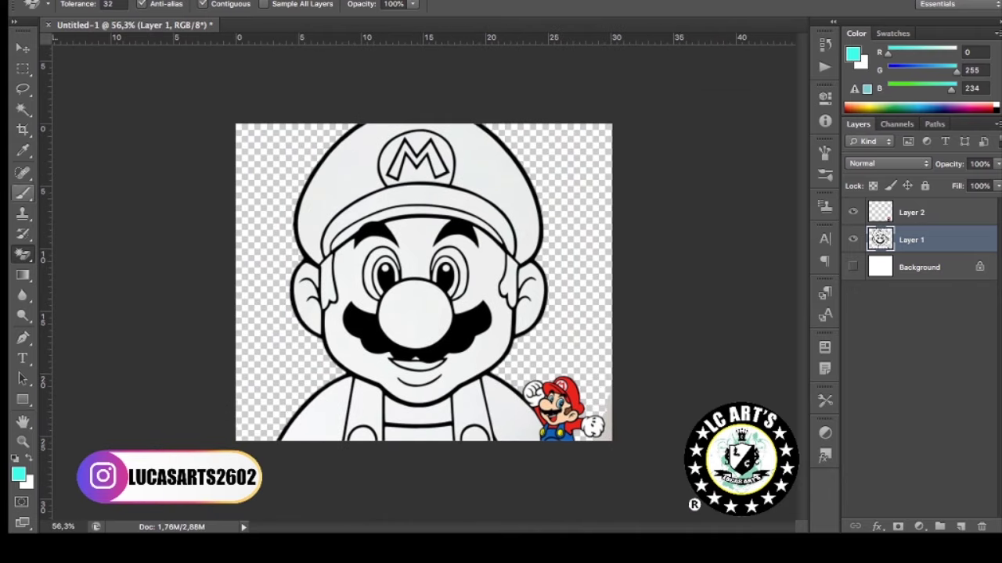
key("b")
scroll(564, 383, "up", 4)
scroll(563, 383, "up", 5)
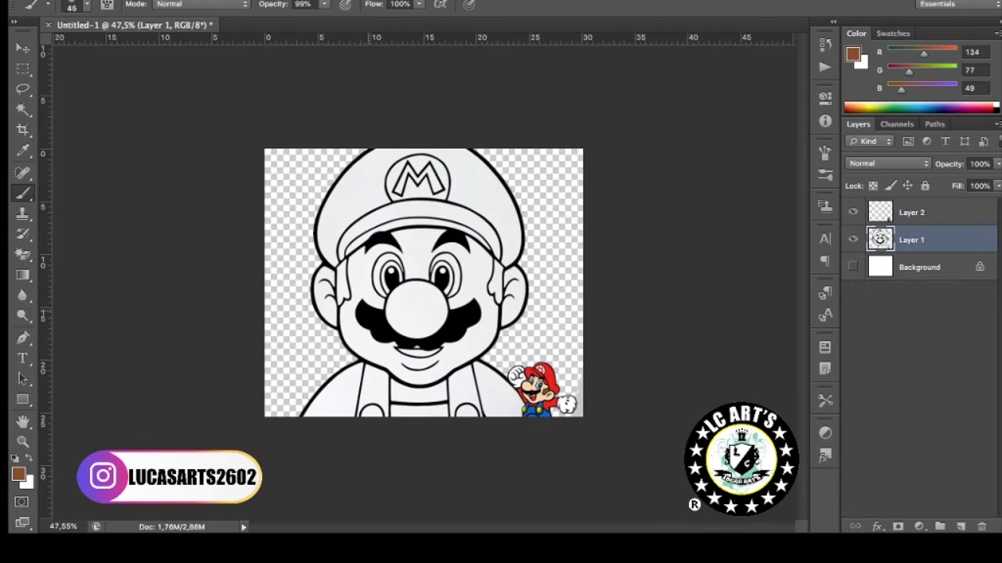
key("bracketright")
key("bracketright")
key("bracketright")
scroll(423, 282, "up", 1)
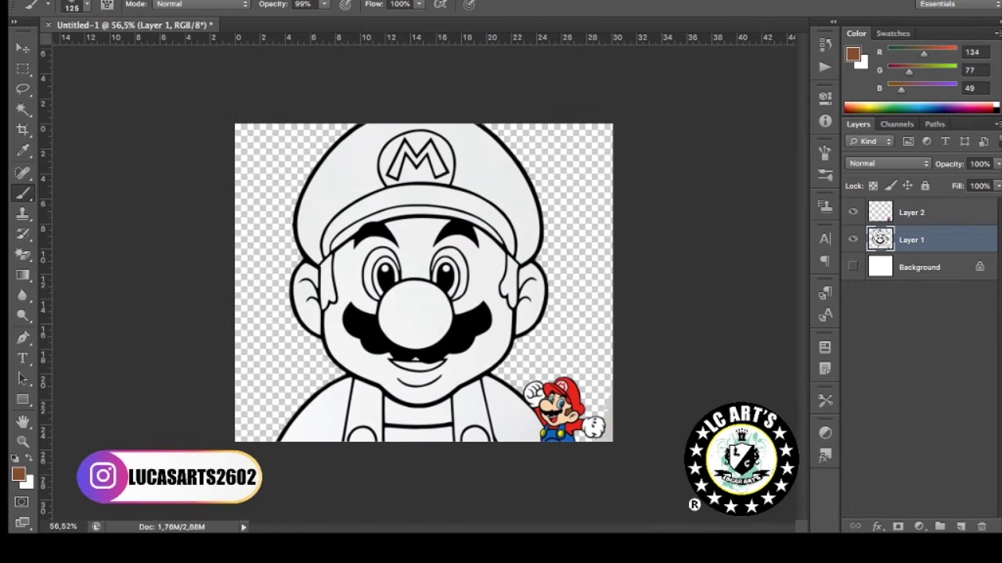
Paint rough brown guide strokes over both sideburns on a new layer.
left_click(961, 527)
left_click_drag(325, 270, 337, 317)
left_click_drag(309, 235, 344, 321)
left_click_drag(501, 250, 517, 320)
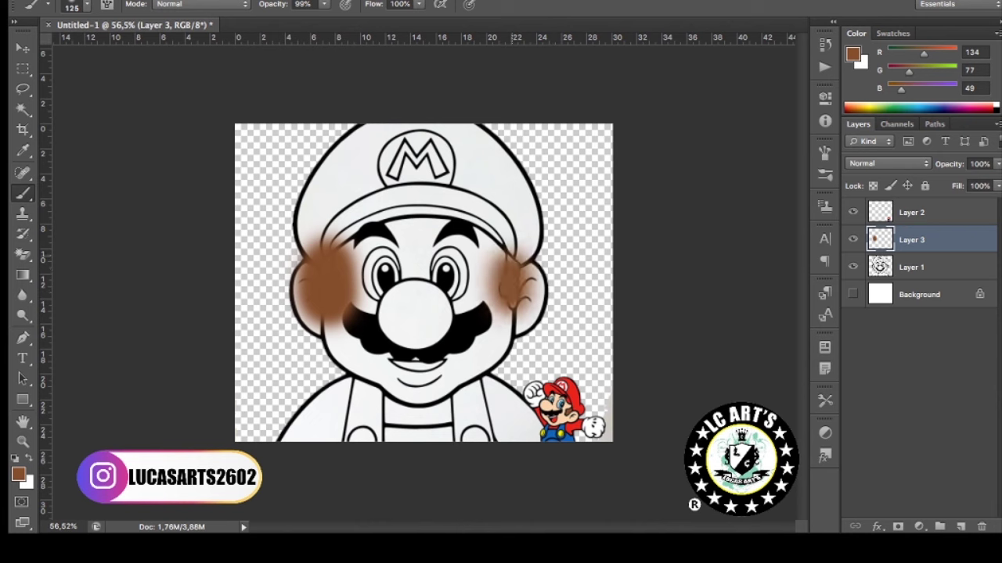
left_click_drag(517, 235, 532, 321)
Magic Wand the sideburns on Layer 1, copy them brown to a new layer, and delete the guide strokes.
left_click(912, 267)
key("w")
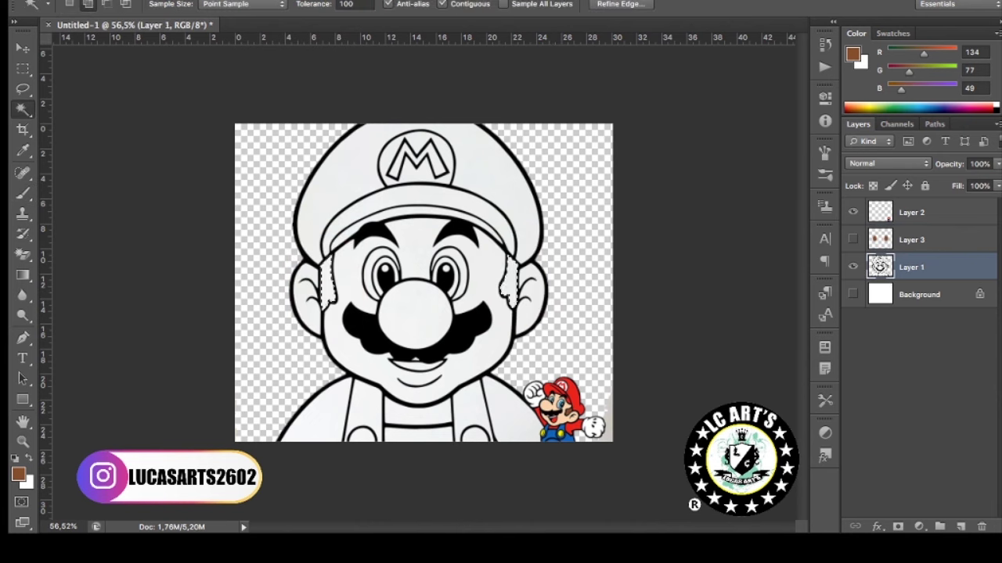
key("ctrl+j")
key("Delete")
key("ctrl+shift+alt+n")
Begin a Pen path tracing along the left sideburn's edge.
scroll(362, 262, "up", 5)
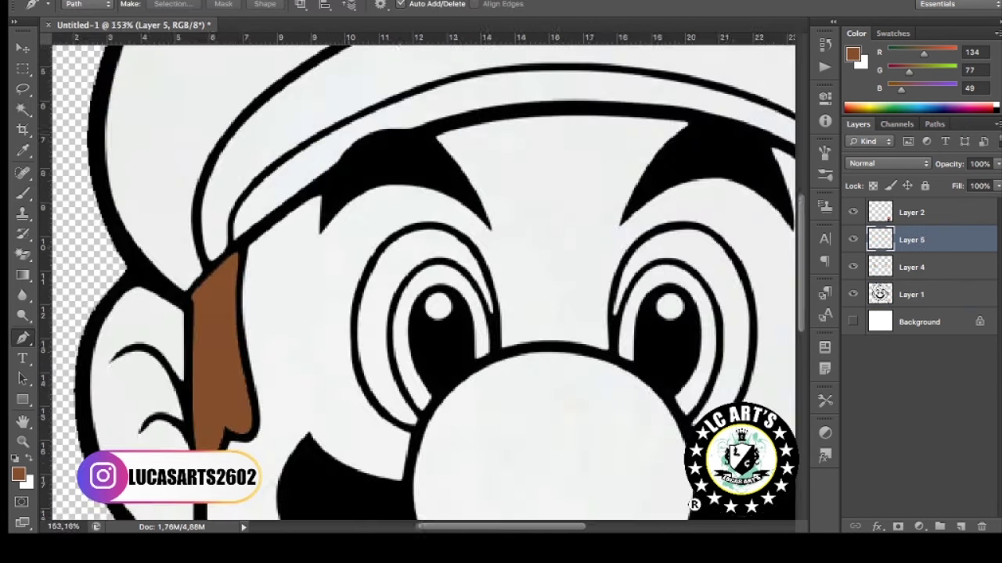
key("p")
left_click_drag(213, 392, 215, 347)
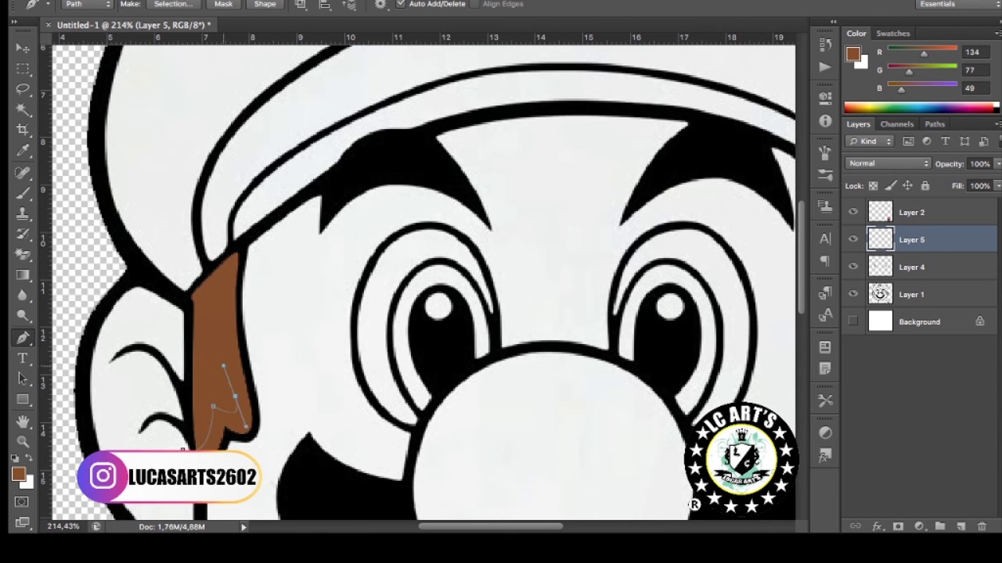
left_click(284, 230)
left_click(302, 409)
scroll(383, 390, "down", 3)
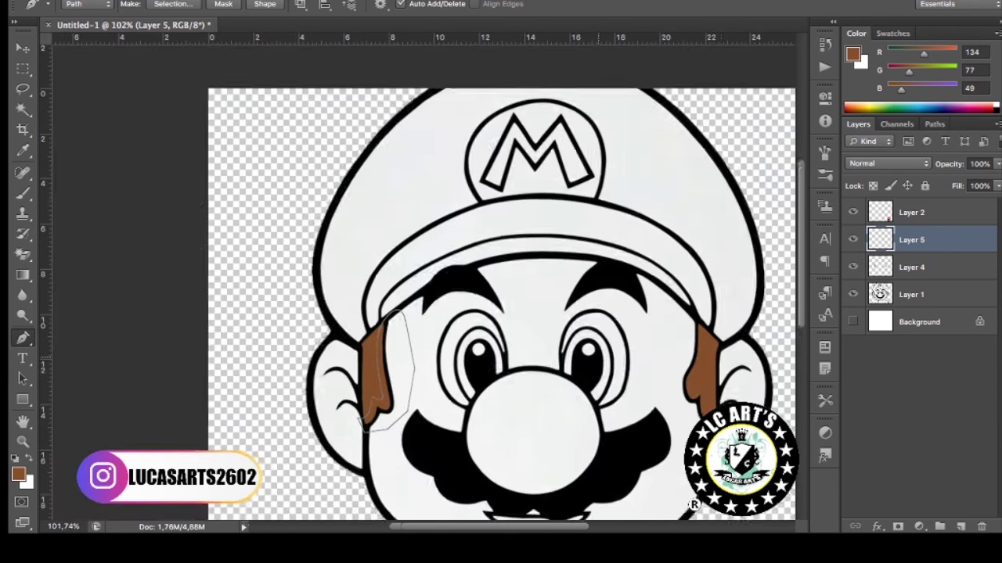
scroll(680, 400, "up", 3)
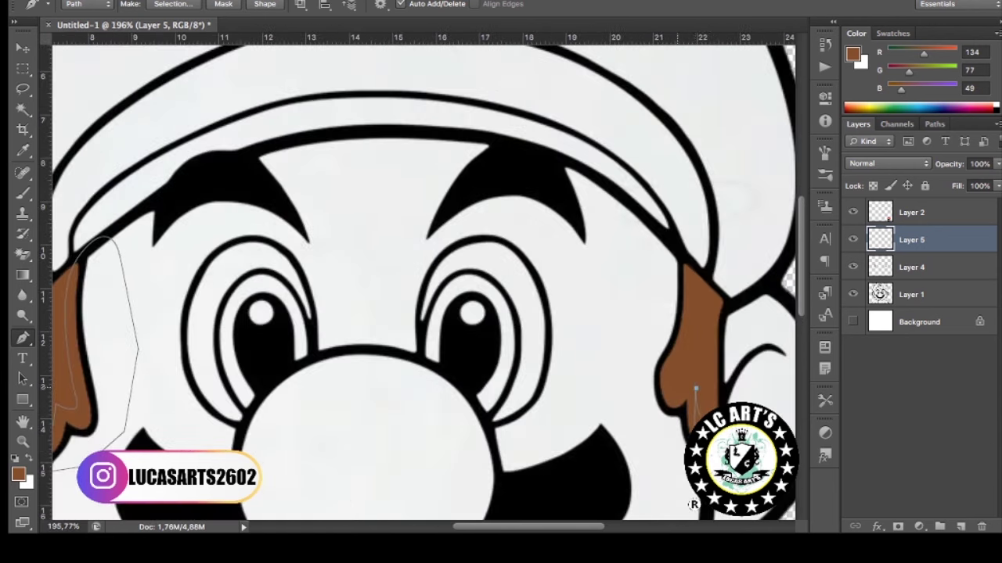
Outline a shadow shape on the right sideburn and sample a darker brown.
left_click(699, 263)
left_click(659, 191)
left_click(620, 218)
left_click(577, 399)
left_click(683, 474)
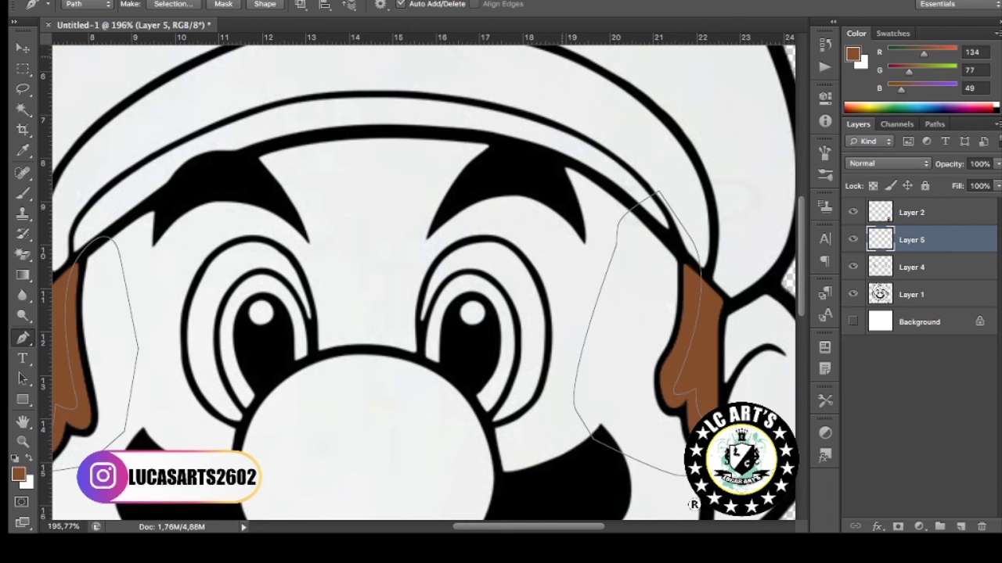
scroll(514, 216, "down", 2)
key("i")
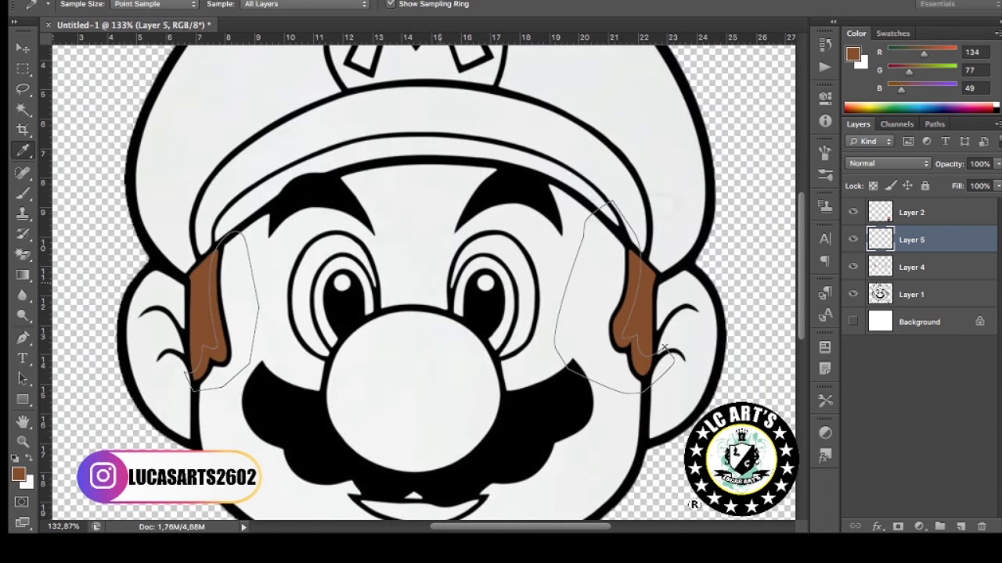
key("p")
key("Return")
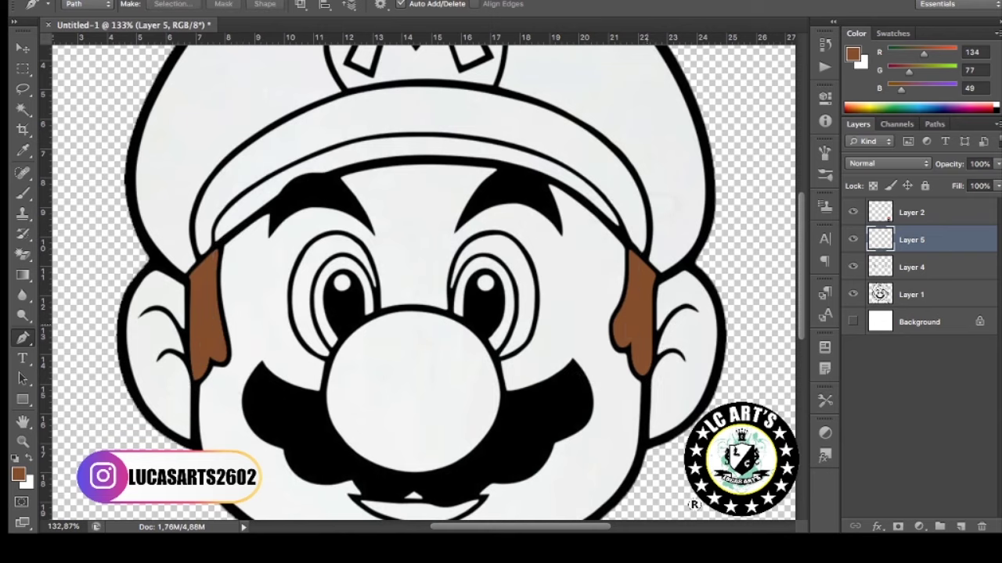
scroll(675, 301, "up", 1)
Trace a right-sideburn shadow, fill it darker brown and clip it to the sideburn layer.
left_click(620, 212)
left_click_drag(616, 316, 592, 344)
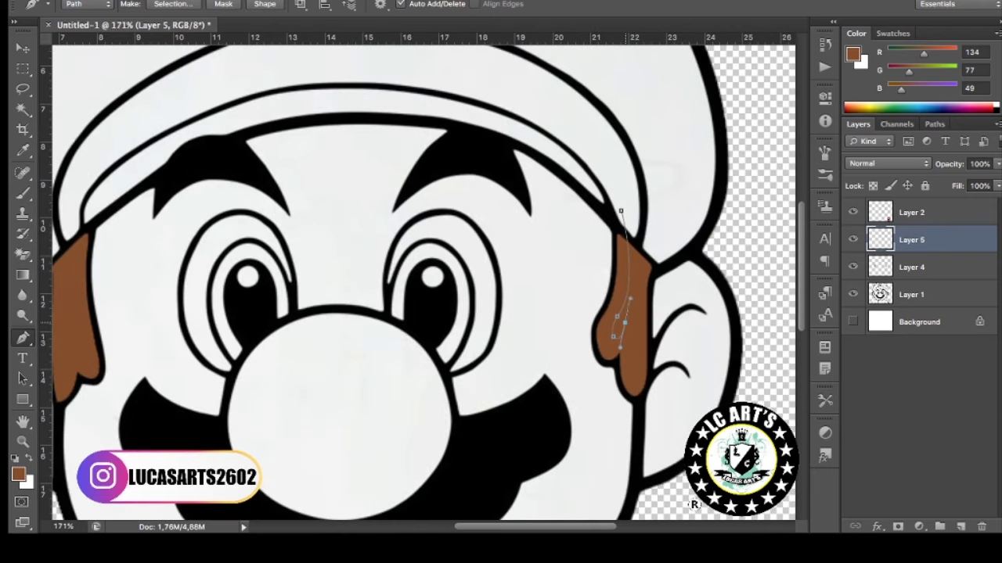
key("i")
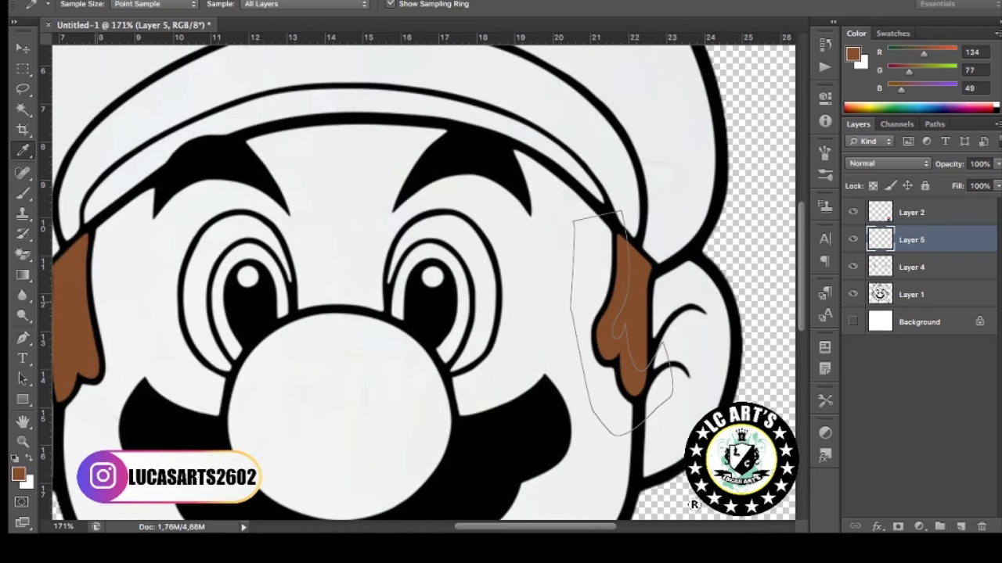
key("ctrl+Return")
key("alt+BackSpace")
key("ctrl+d")
key("ctrl+alt+g")
key("alt+bracketleft")
key("h")
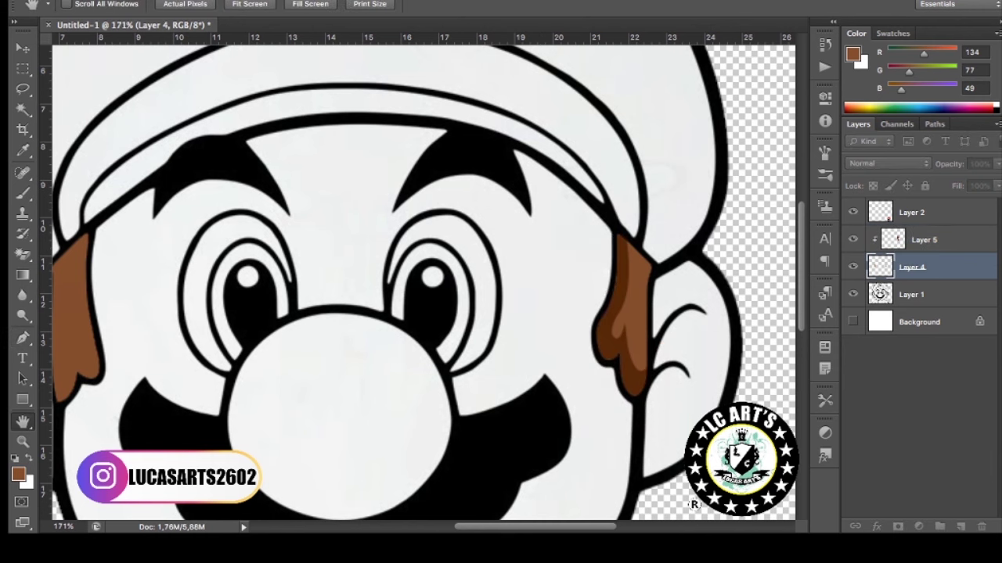
On a new clipped layer, trace a lighter-tone region around the right sideburn and sample lighter brown.
key("p")
key("ctrl+shift+alt+n")
scroll(629, 290, "up", 2)
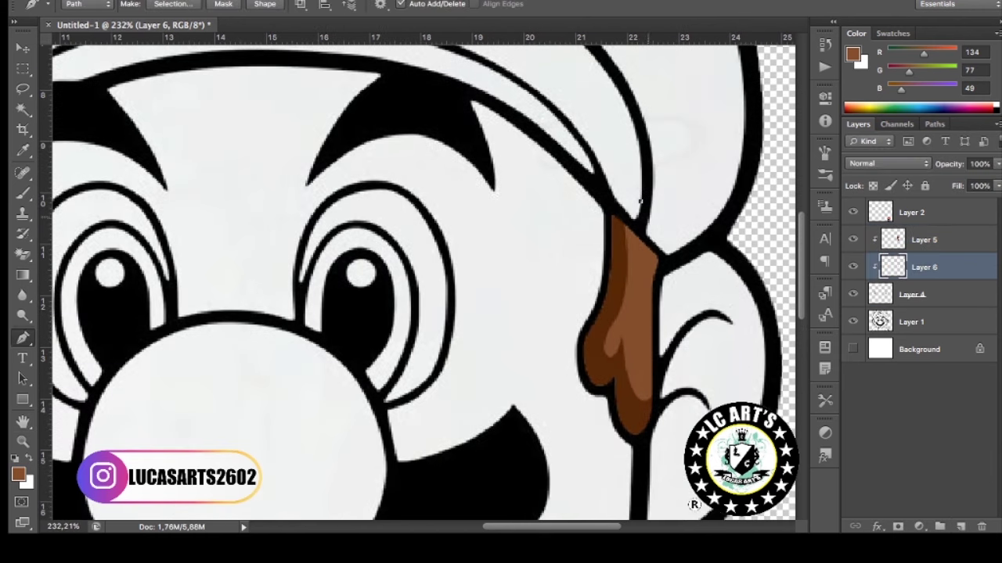
left_click(640, 202)
left_click_drag(632, 313, 623, 333)
left_click_drag(701, 328, 708, 368)
left_click_drag(631, 462, 594, 454)
left_click_drag(550, 352, 551, 298)
left_click(640, 202)
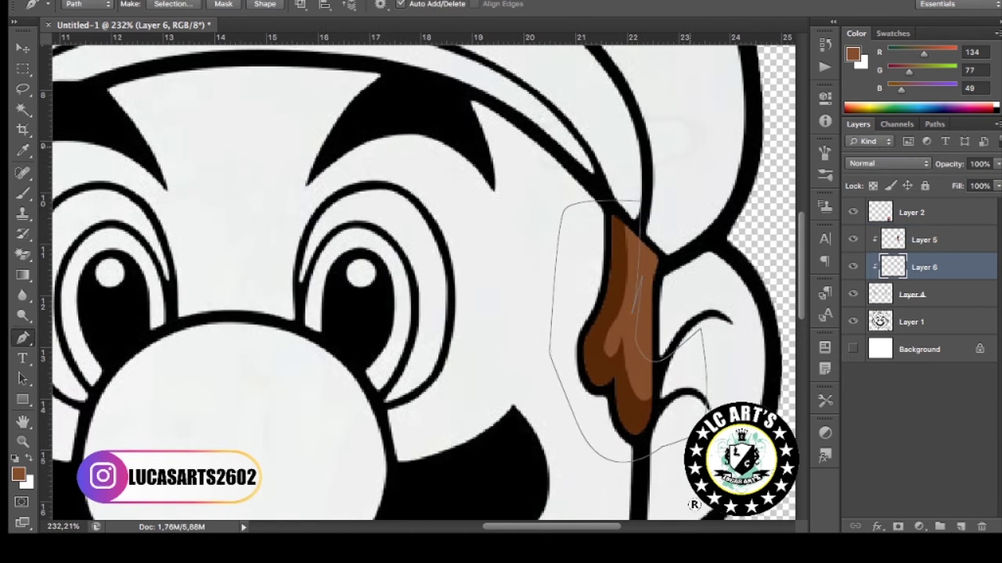
key("i")
key("p")
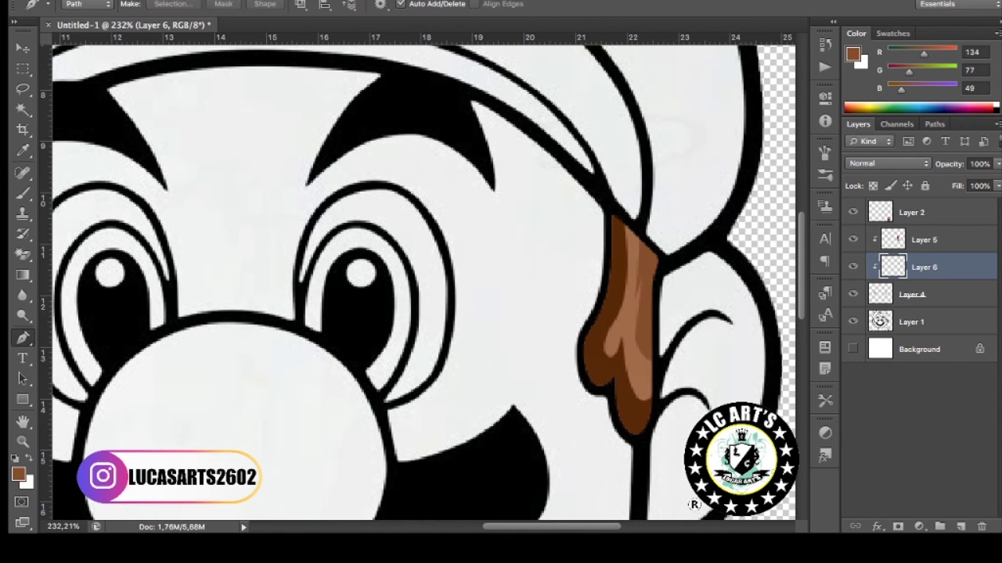
On another clipped layer, trace the left sideburn highlight and fill it lighter orange.
scroll(423, 281, "down", 3)
scroll(422, 281, "down", 2)
scroll(422, 282, "up", 2)
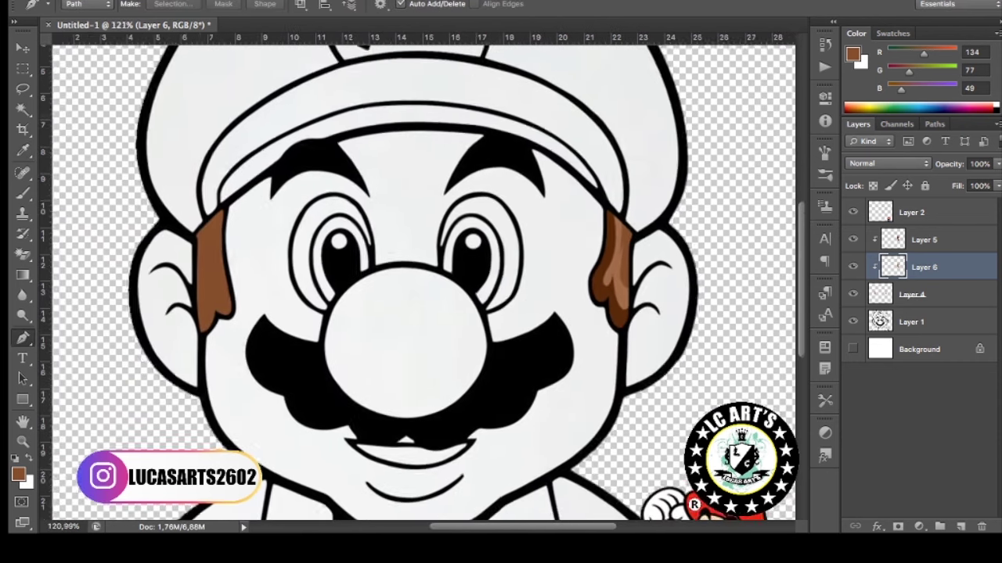
scroll(422, 281, "up", 2)
key("alt+bracketleft")
key("ctrl+shift+alt+n")
left_click(188, 344)
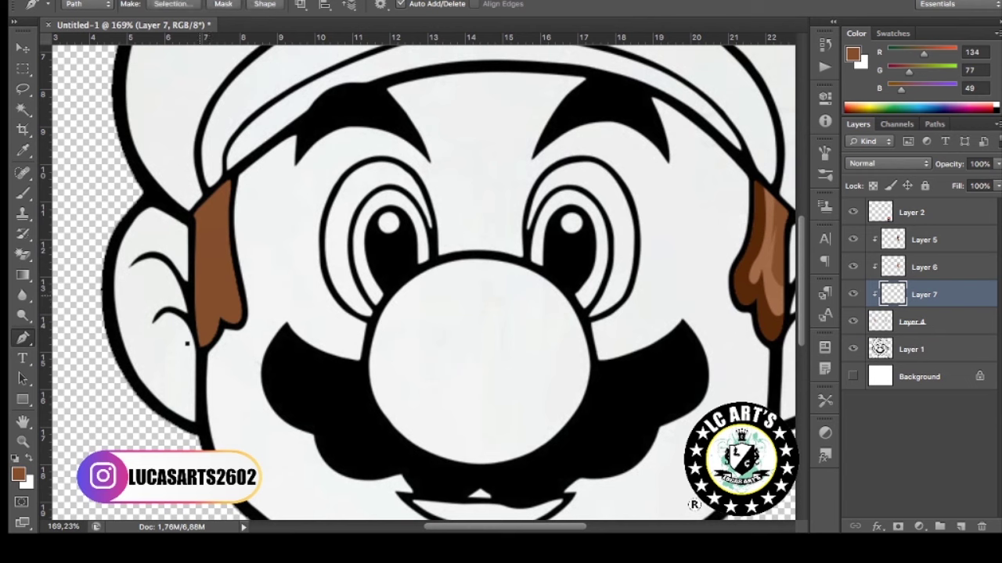
left_click_drag(214, 290, 211, 249)
left_click_drag(245, 118, 268, 134)
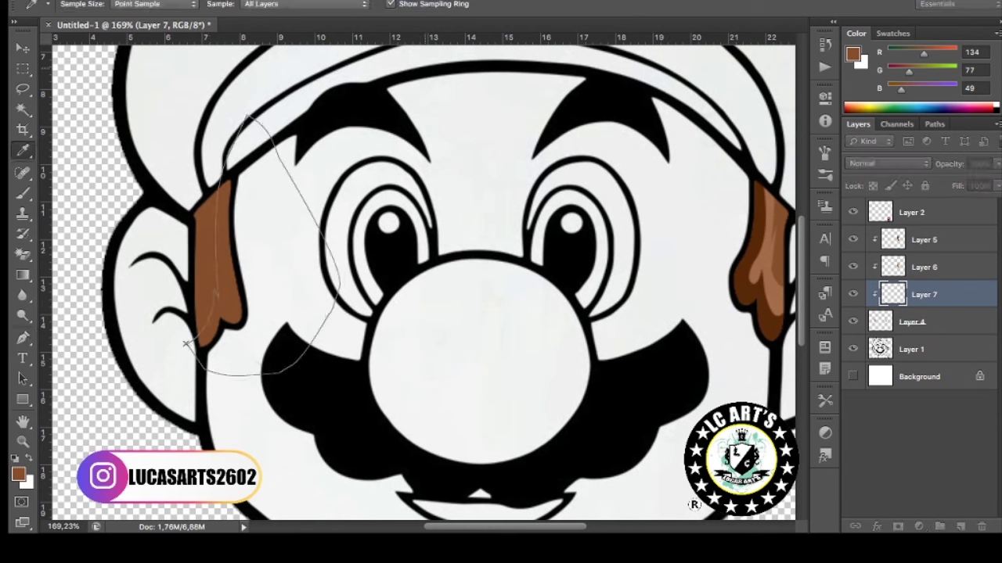
key("ctrl+Return")
key("alt+BackSpace")
key("ctrl+d")
Reselect the flat sideburn layer and add another clipped layer for further shading.
left_click(912, 321)
key("h")
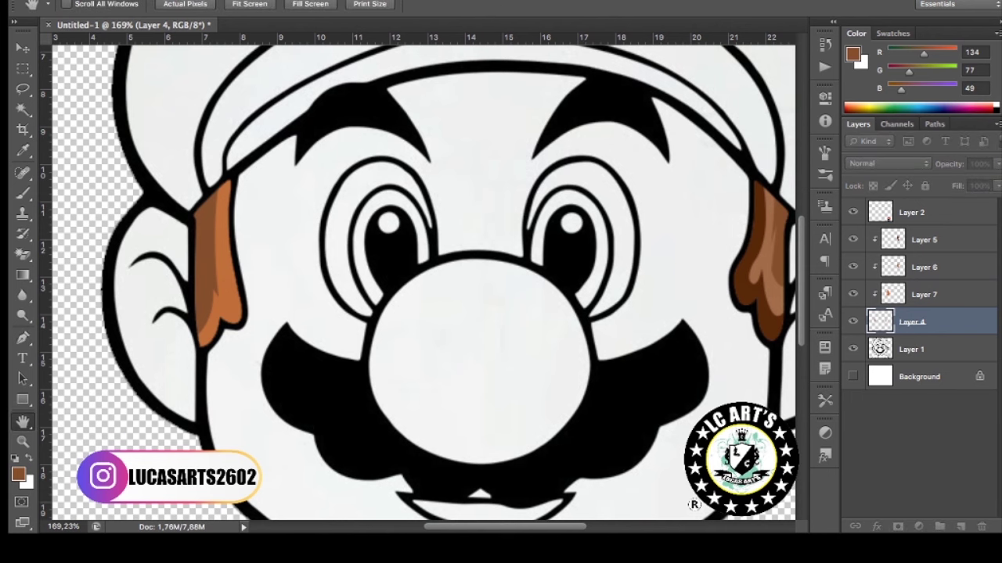
key("p")
key("ctrl+shift+alt+n")
key("ctrl+alt+g")
scroll(196, 317, "up", 3)
Trace a further shade outline around the left sideburn's outer edge and sample its colour.
left_click(224, 185)
left_click_drag(205, 307, 186, 311)
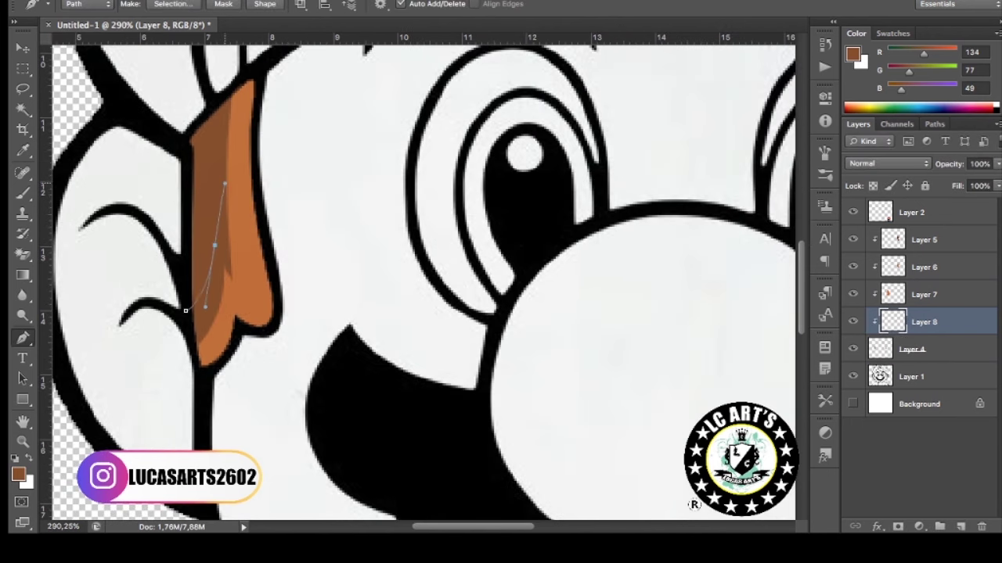
left_click(242, 63)
left_click(288, 76)
left_click(327, 231)
left_click(280, 319)
left_click(244, 368)
left_click(200, 372)
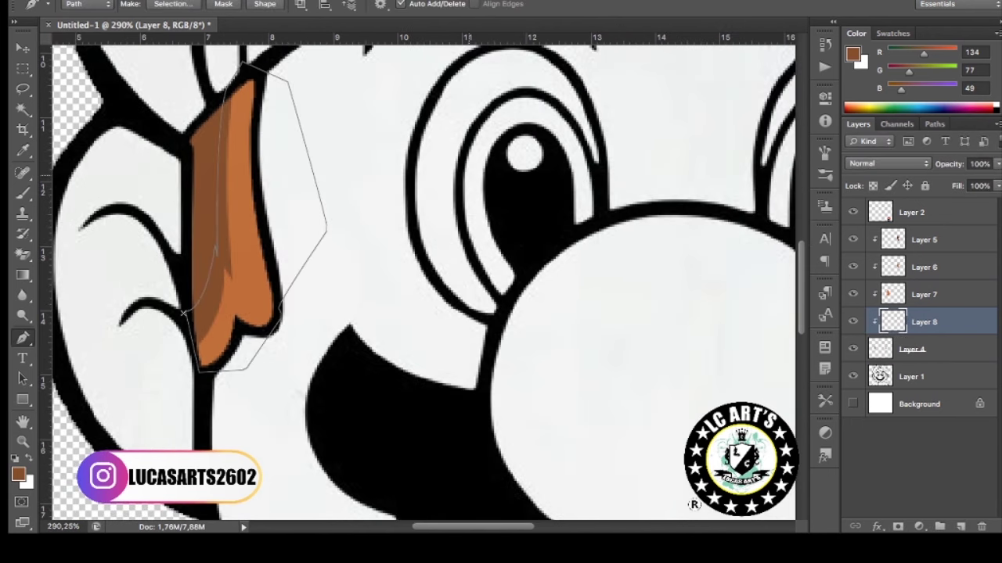
key("i")
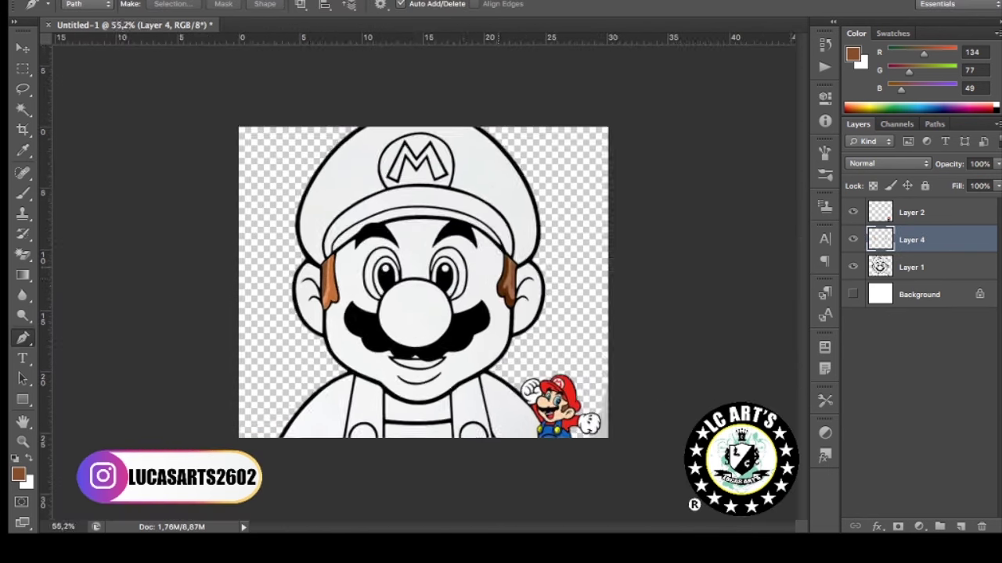
Add a new layer under the sideburns and close the Pen path around the face and cap brim.
key("ctrl+shift+alt+n")
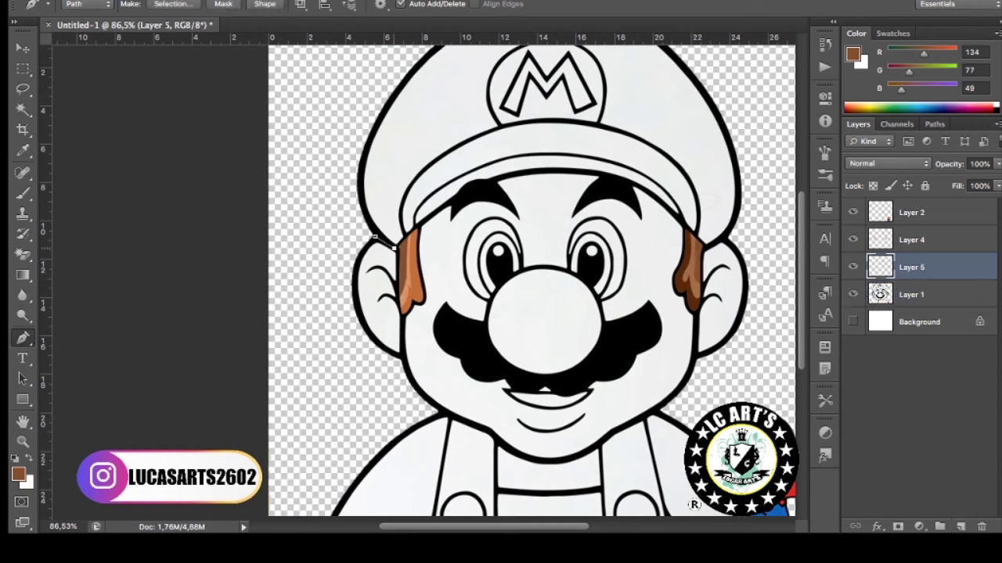
left_click(596, 174)
left_click(622, 179)
left_click(640, 186)
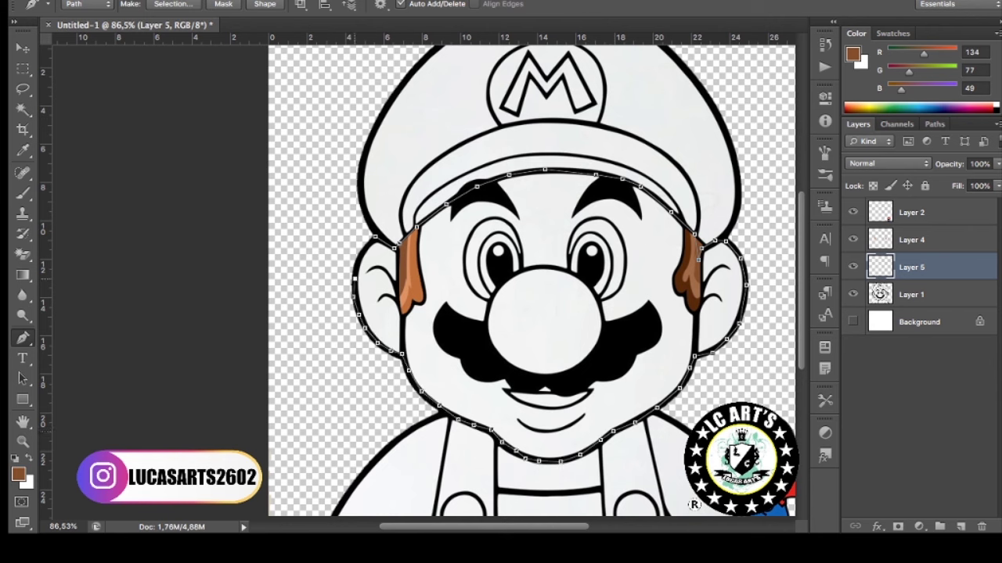
left_click(373, 236)
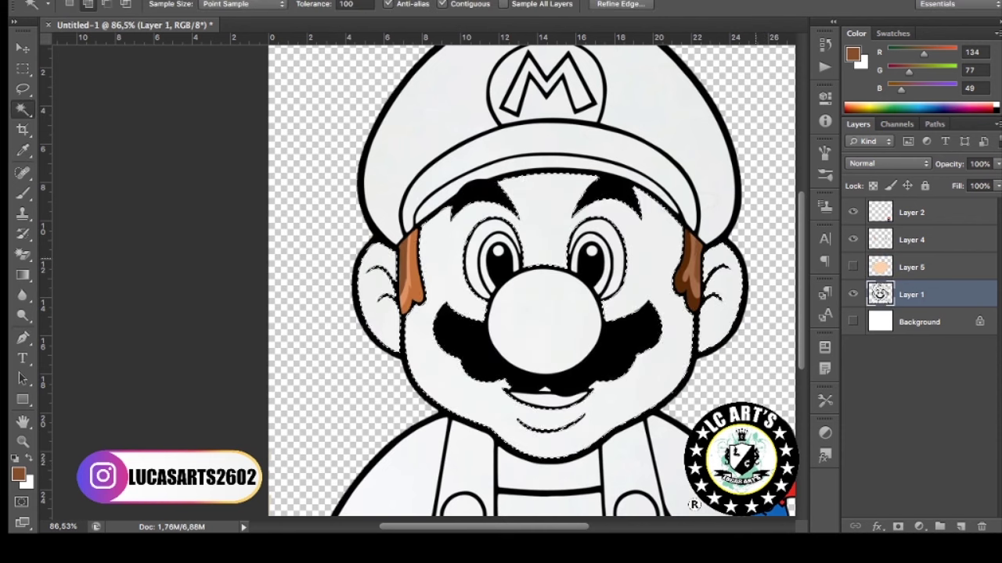
Magic Wand the skin areas on Layer 1, copy the peach fill to a layer, and delete Layer 6.
left_click(912, 267)
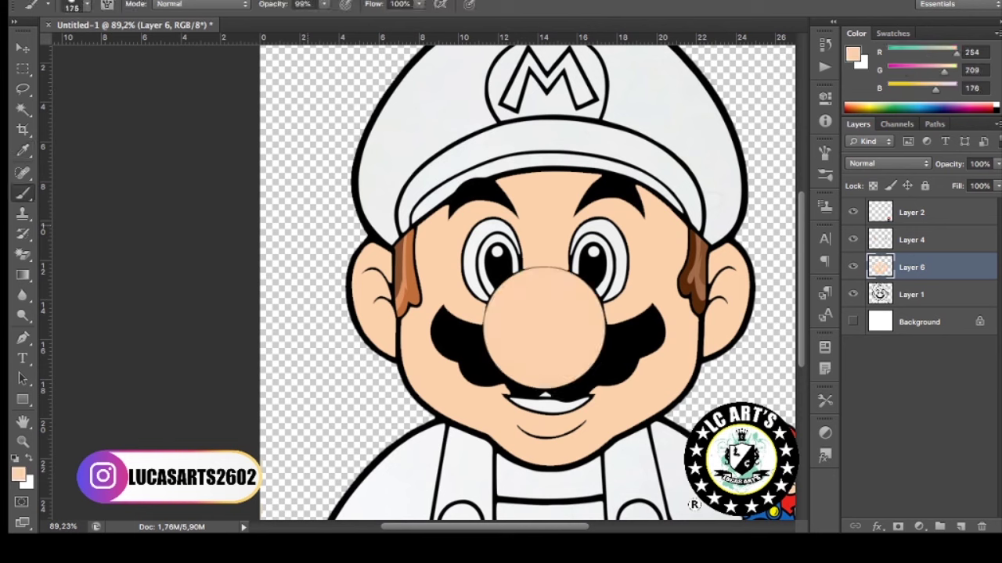
left_click(438, 227)
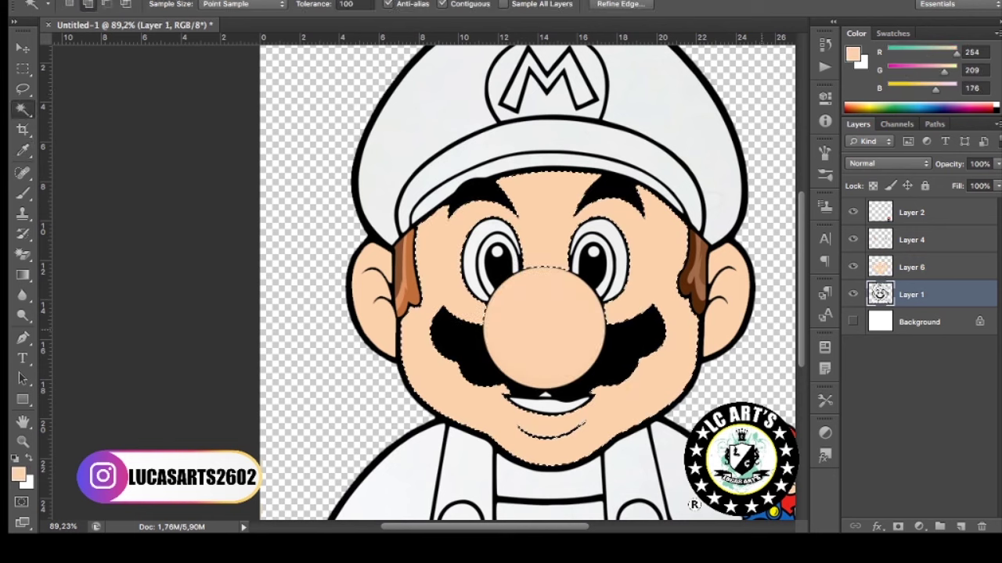
left_click(912, 267)
key("h")
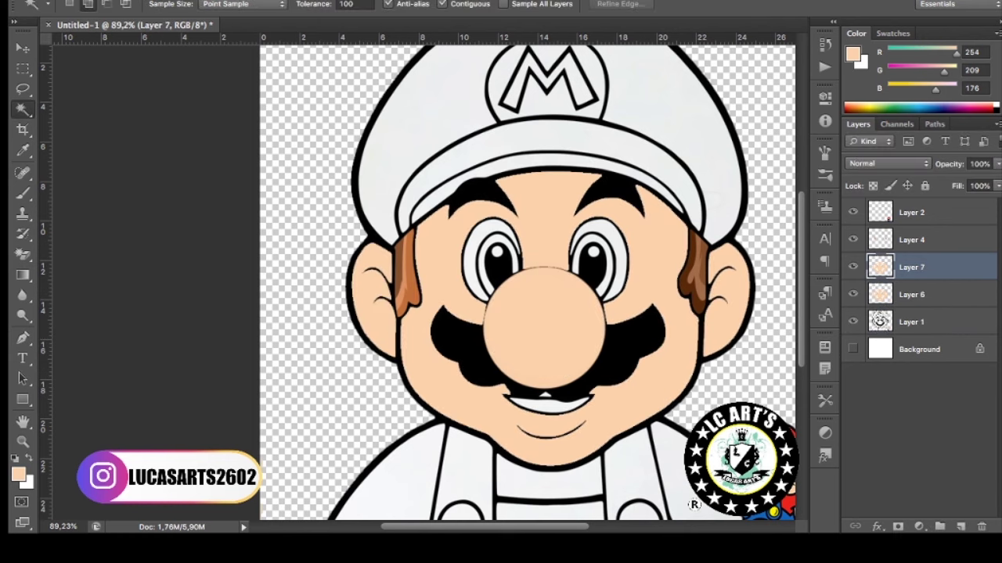
key("Delete")
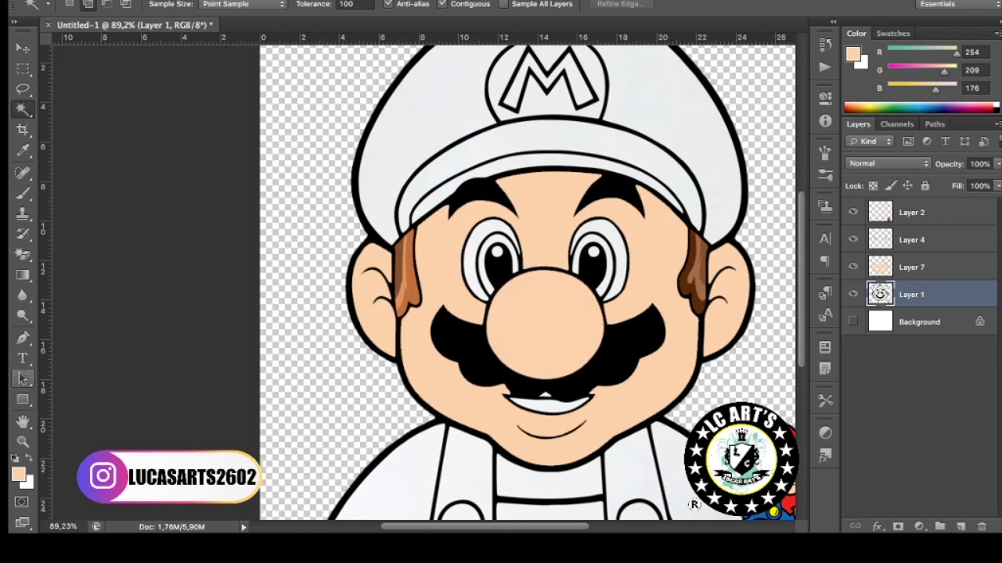
key("alt+bracketright")
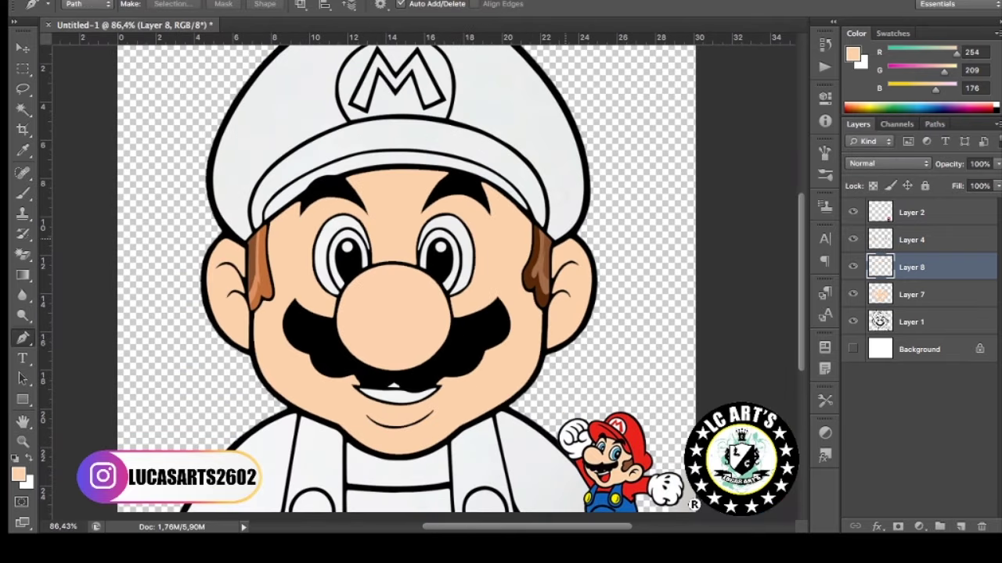
Outline a shadow along the right ear and jaw, fill it, and clip it to the skin.
left_click(563, 237)
left_click(601, 270)
left_click(581, 309)
left_click(562, 344)
left_click_drag(543, 340, 528, 345)
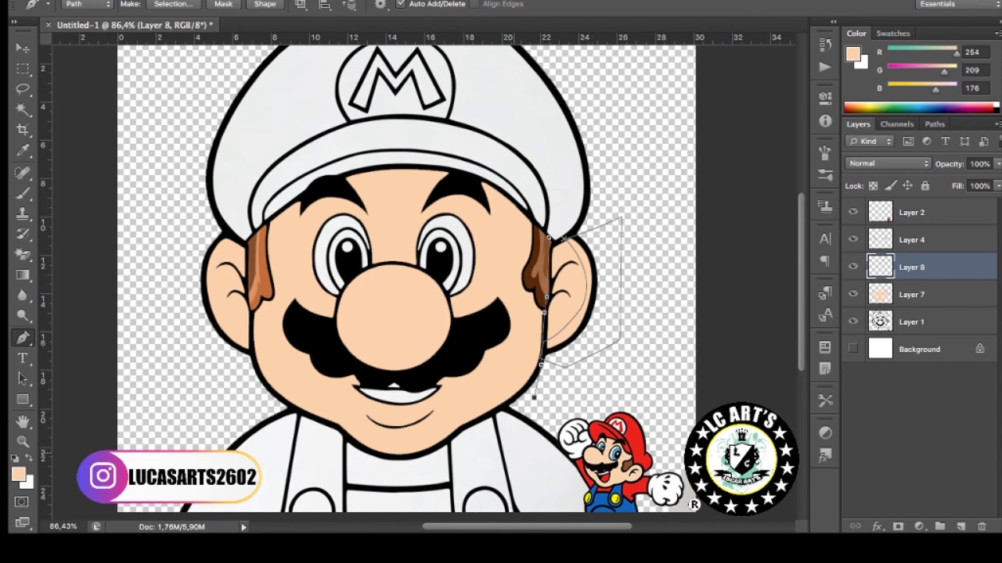
left_click_drag(447, 414, 479, 373)
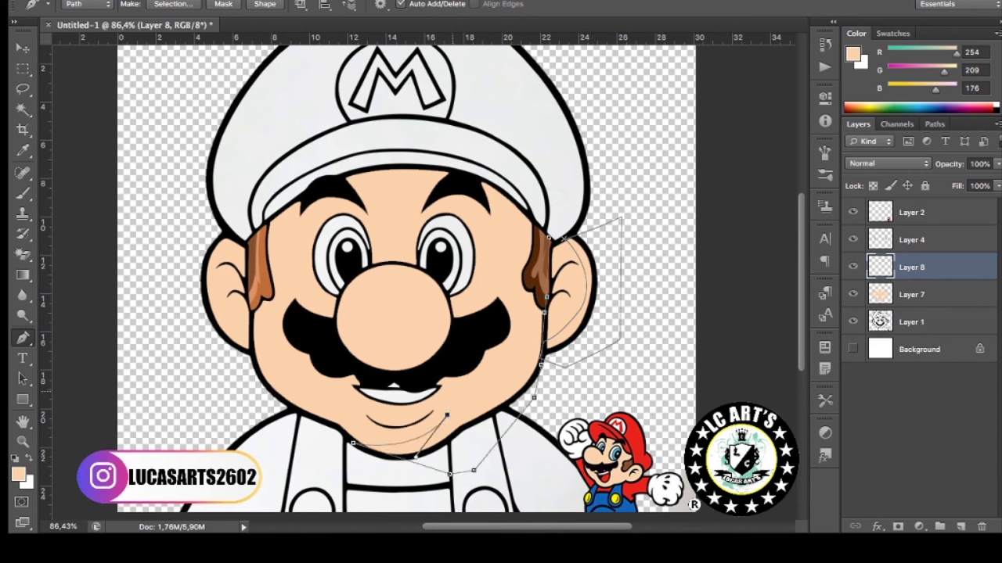
left_click_drag(446, 414, 462, 385)
key("Return")
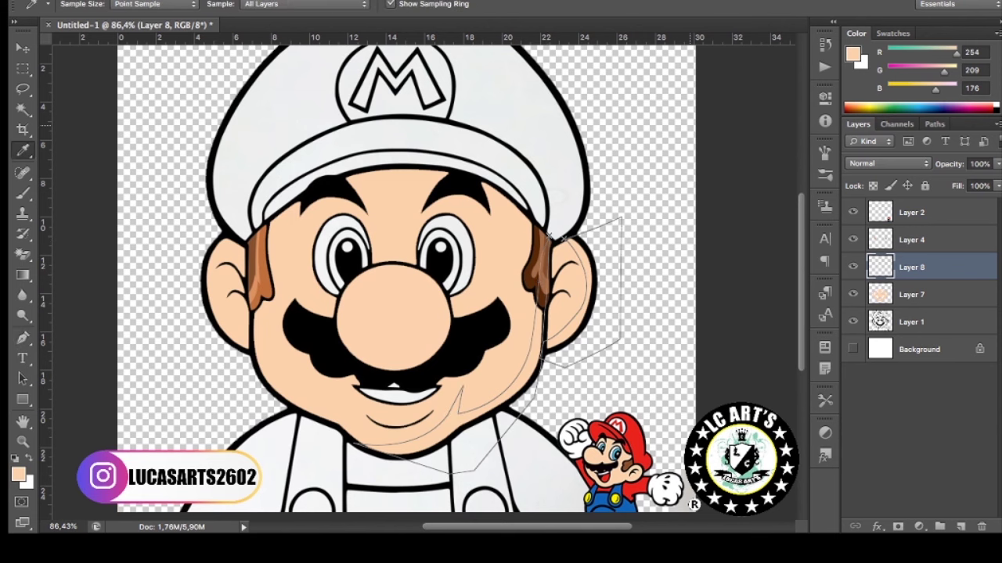
key("ctrl+Return")
key("alt+BackSpace")
key("ctrl+d")
key("ctrl+alt+g")
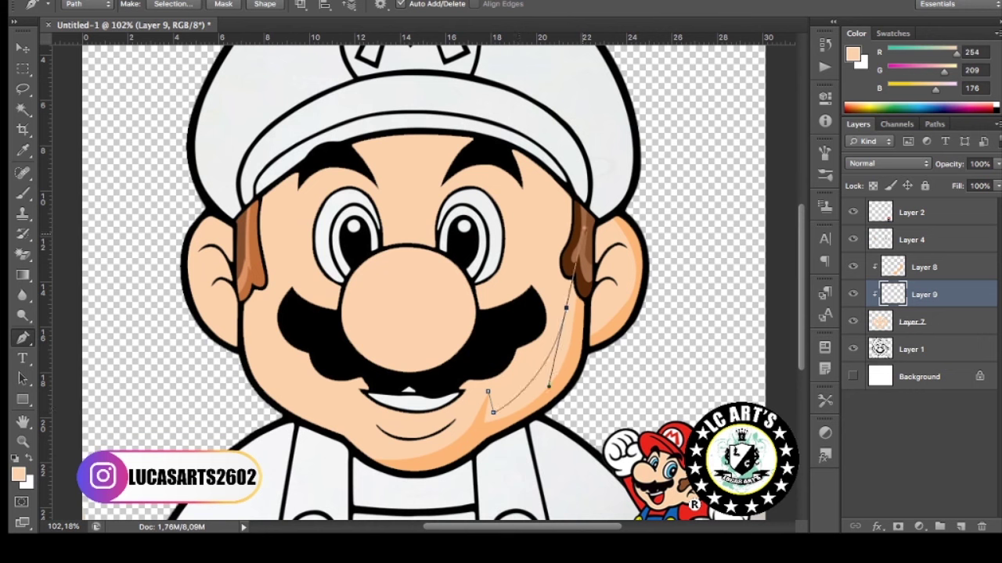
Draw a cheek shadow from the chin up to the hat brim and fill it darker peach.
left_click_drag(565, 308, 579, 217)
left_click_drag(532, 159, 508, 145)
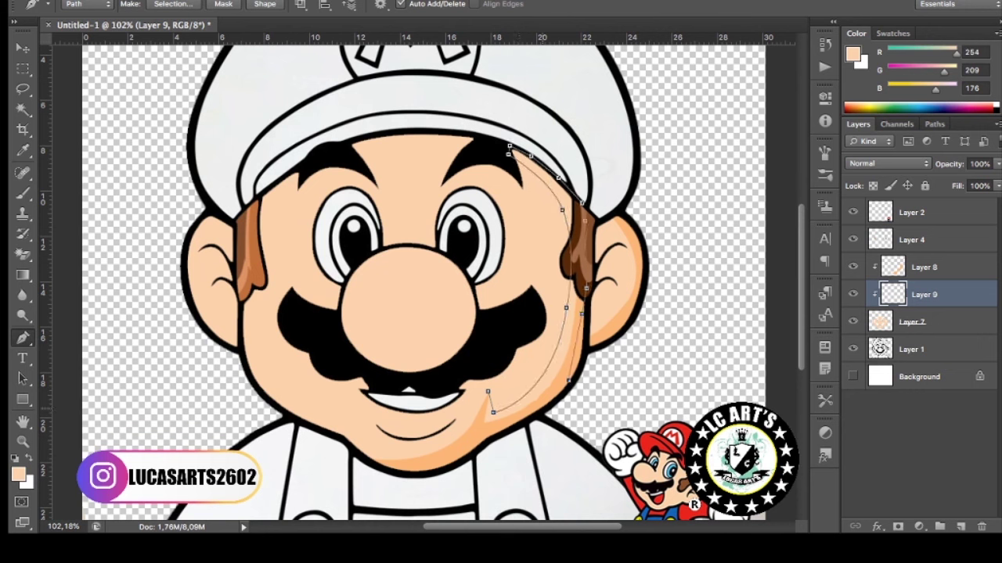
left_click(487, 391)
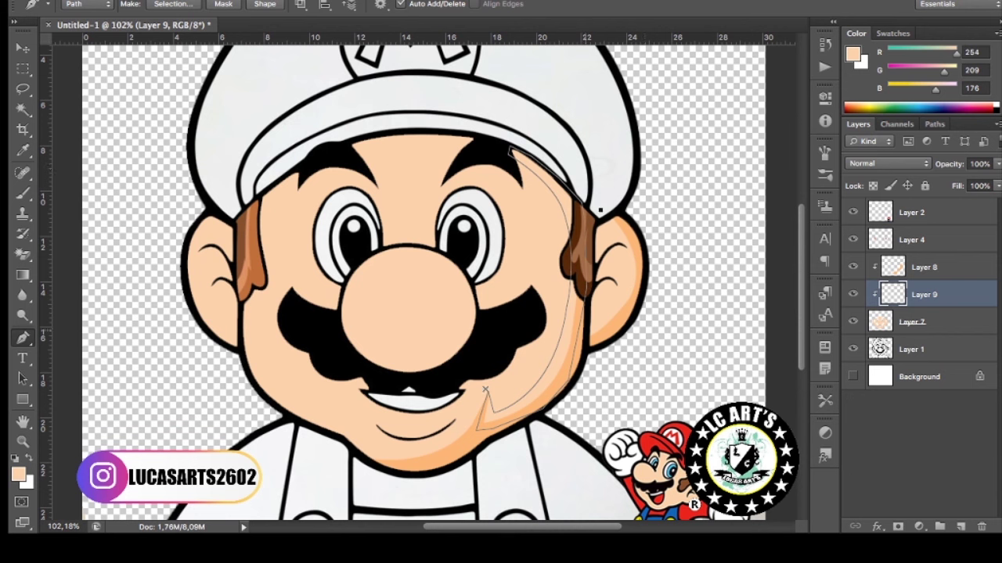
left_click(598, 209)
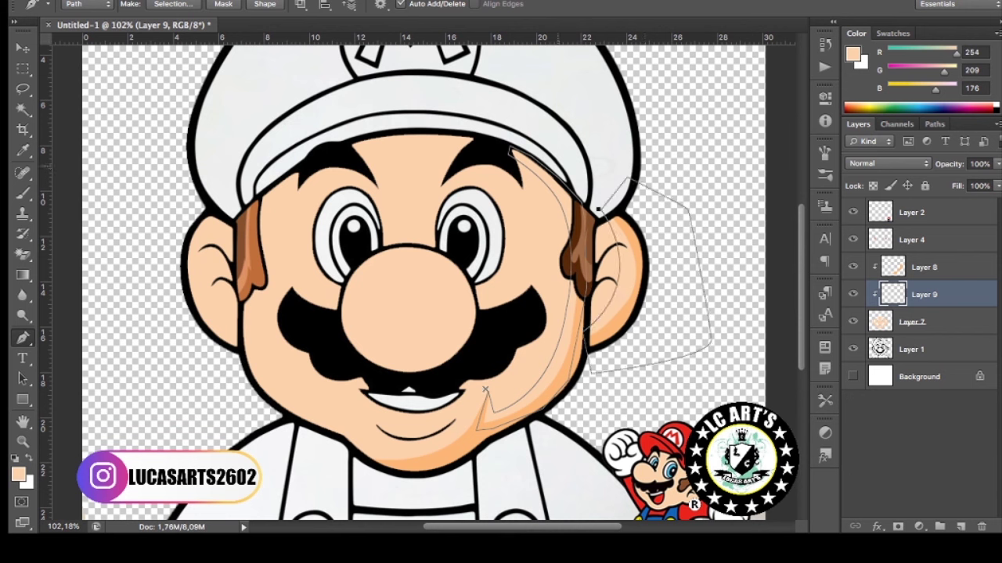
key("i")
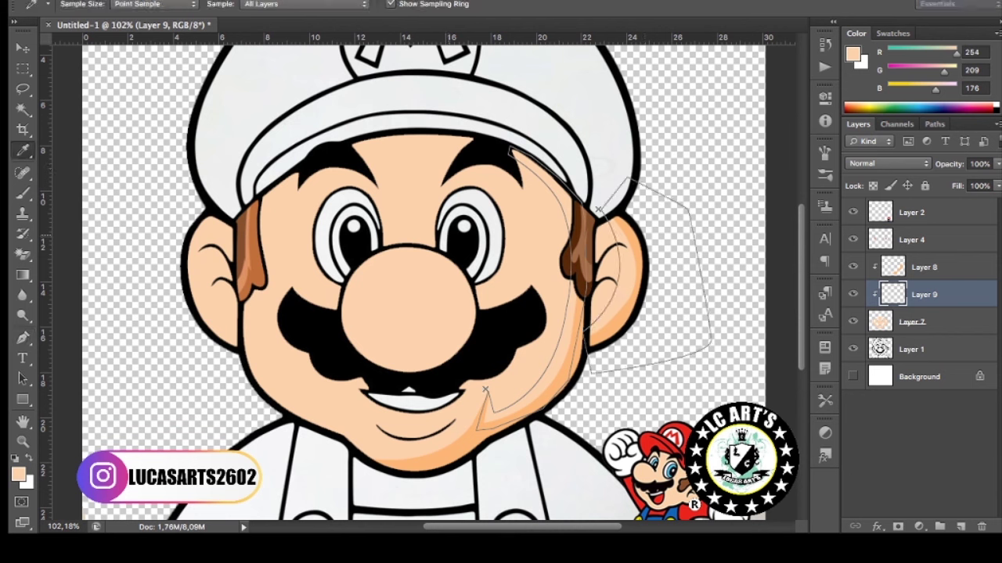
key("ctrl+Return")
key("alt+BackSpace")
key("ctrl+d")
key("p")
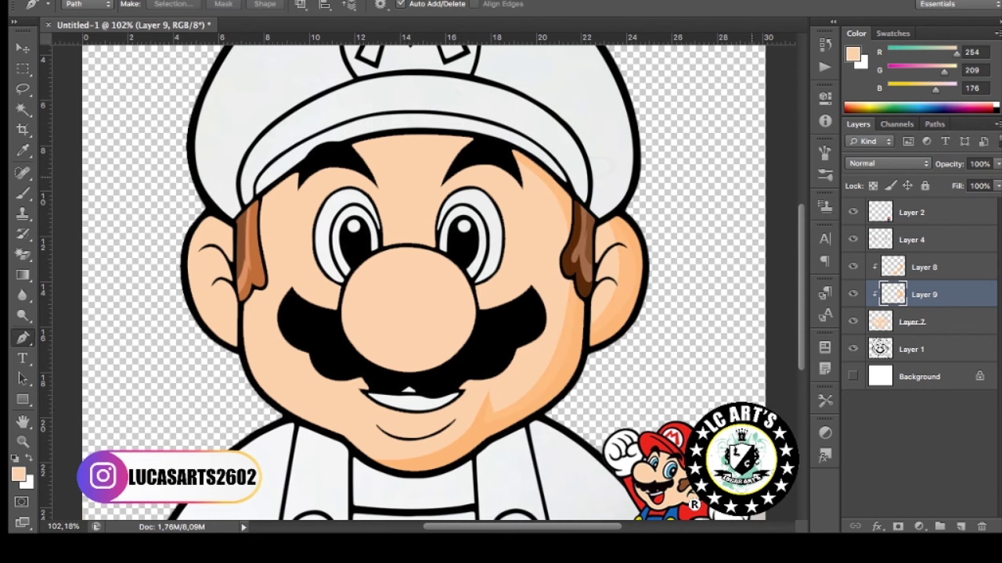
key("i")
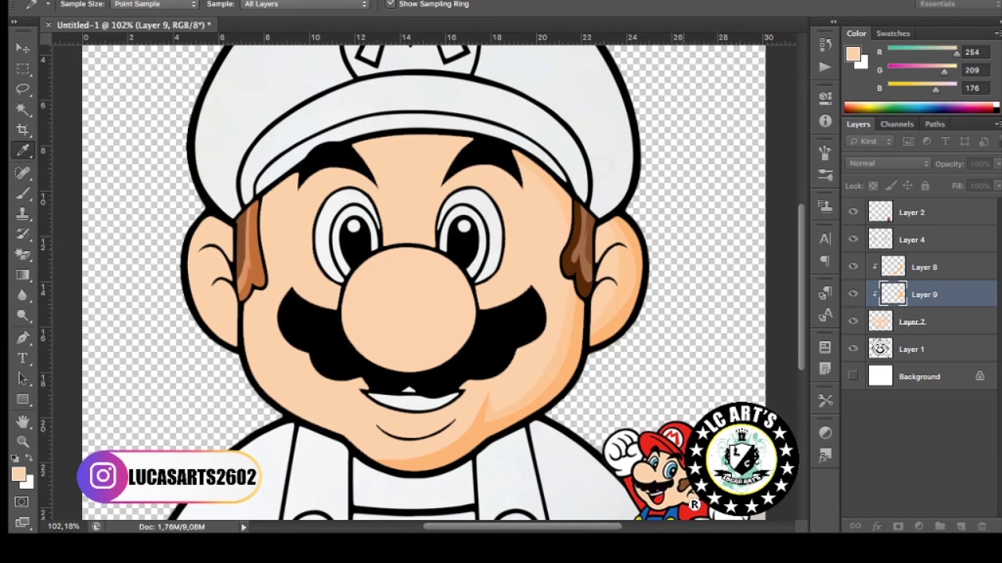
key("h")
key("p")
scroll(438, 282, "up", 1)
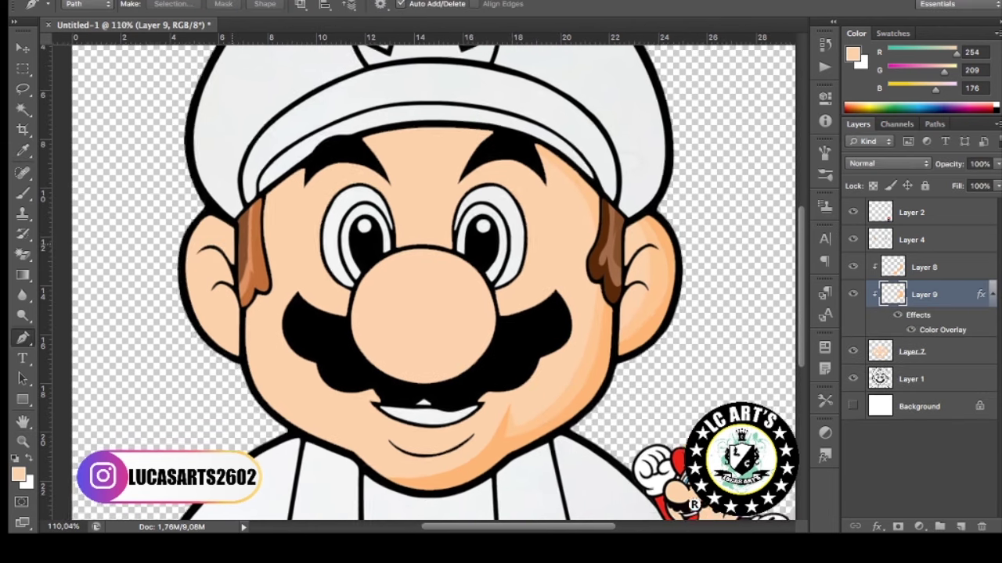
On a new layer, fill a sampled shading tone around the left ear, clipped to the skin.
key("ctrl+shift+alt+n")
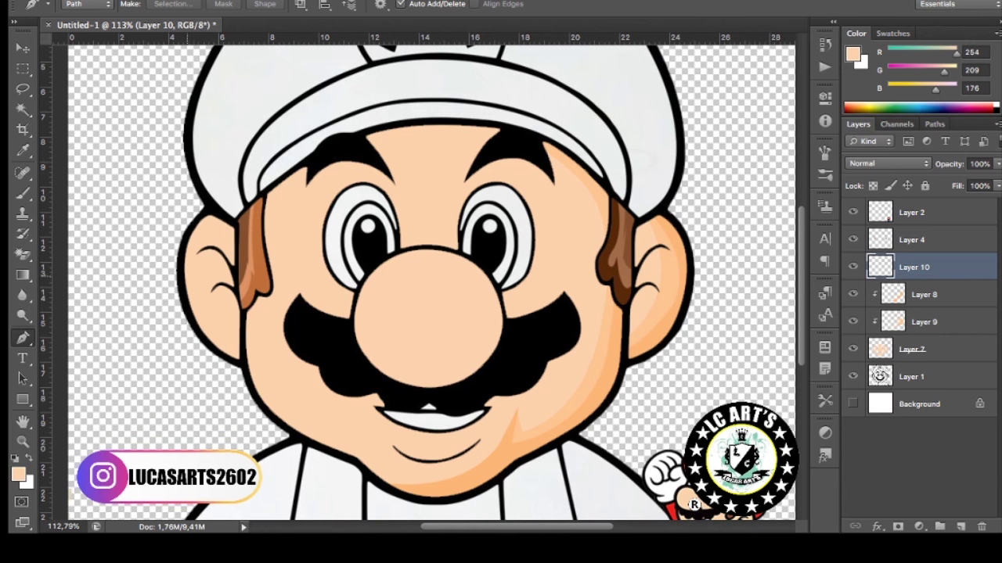
left_click(221, 211)
left_click_drag(194, 278, 195, 293)
left_click(196, 322)
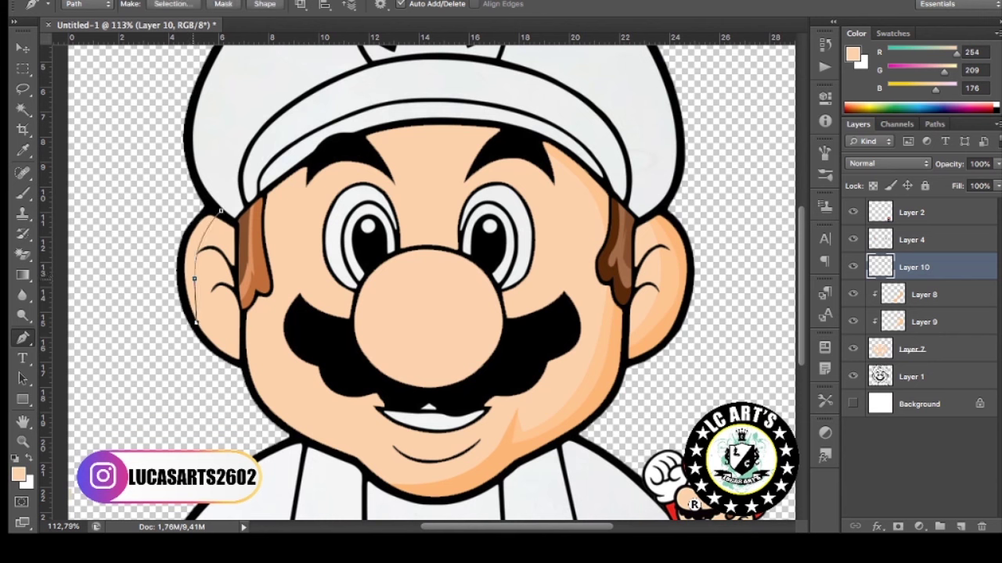
left_click(243, 359)
left_click(154, 348)
left_click(130, 258)
left_click(144, 199)
left_click(220, 211)
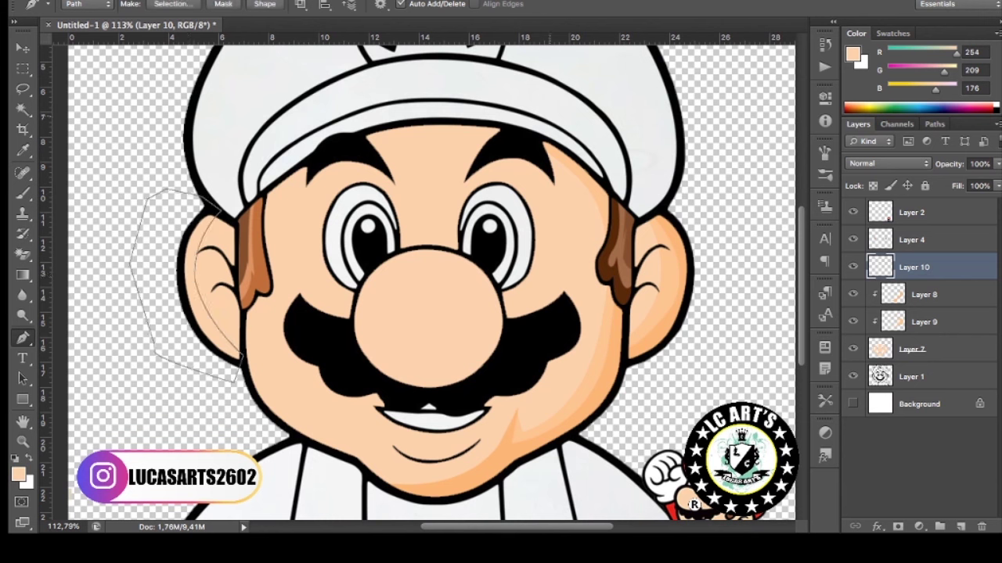
key("i")
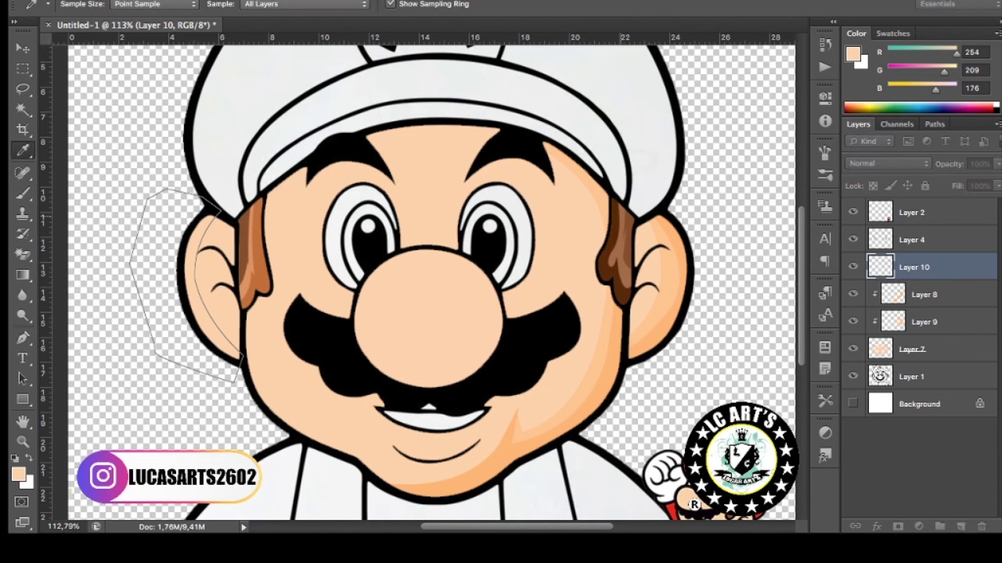
key("ctrl+Return")
key("alt+BackSpace")
key("ctrl+alt+g")
scroll(431, 273, "up", 2)
key("p")
Add another shading layer and outline a second shape around the left ear.
key("alt+bracketleft")
key("ctrl+alt+shift+n")
key("ctrl+alt+shift+n")
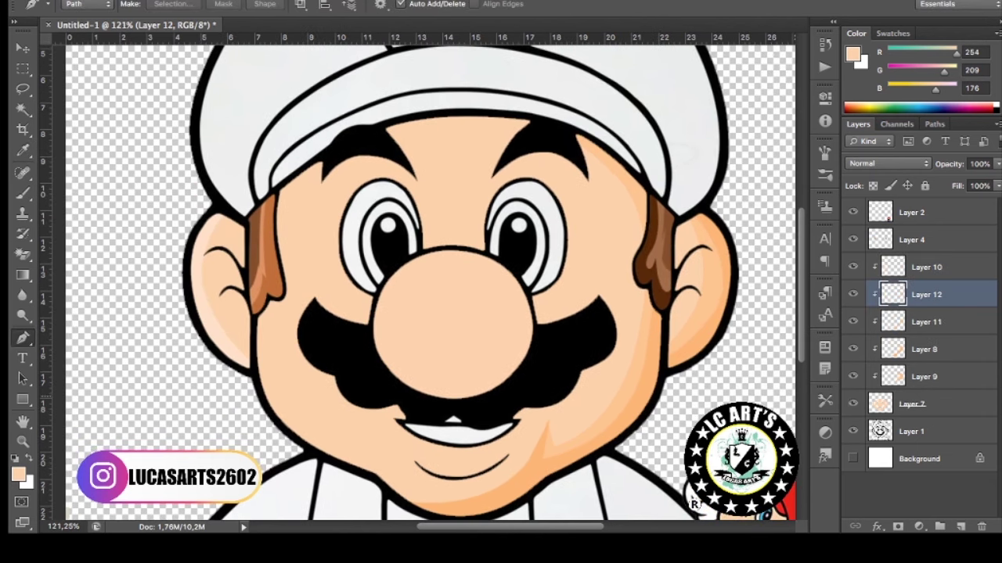
scroll(235, 274, "up", 2)
left_click(235, 193)
left_click_drag(254, 362, 322, 466)
left_click(137, 238)
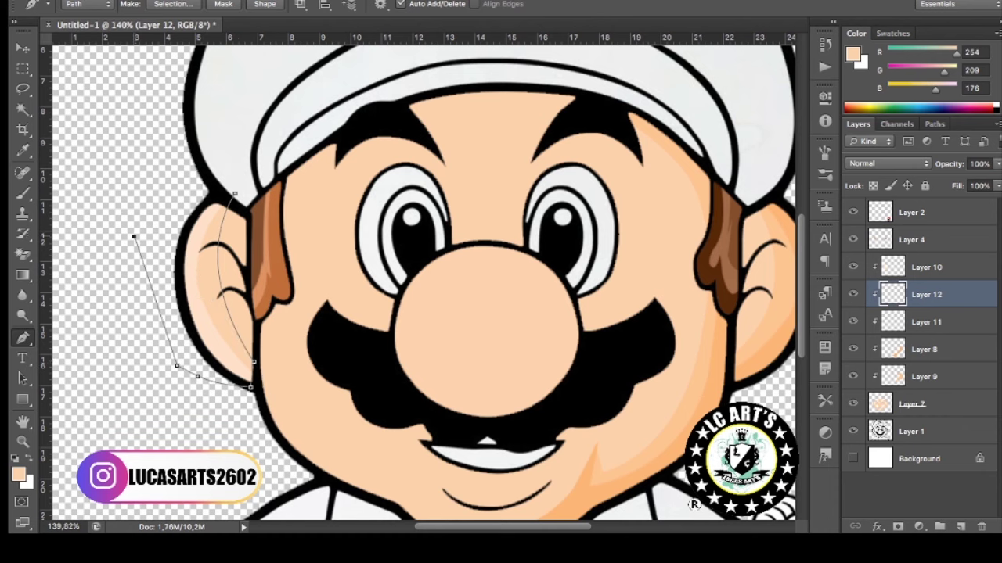
left_click(172, 190)
left_click(234, 192)
scroll(234, 192, "down", 5)
scroll(235, 192, "up", 4)
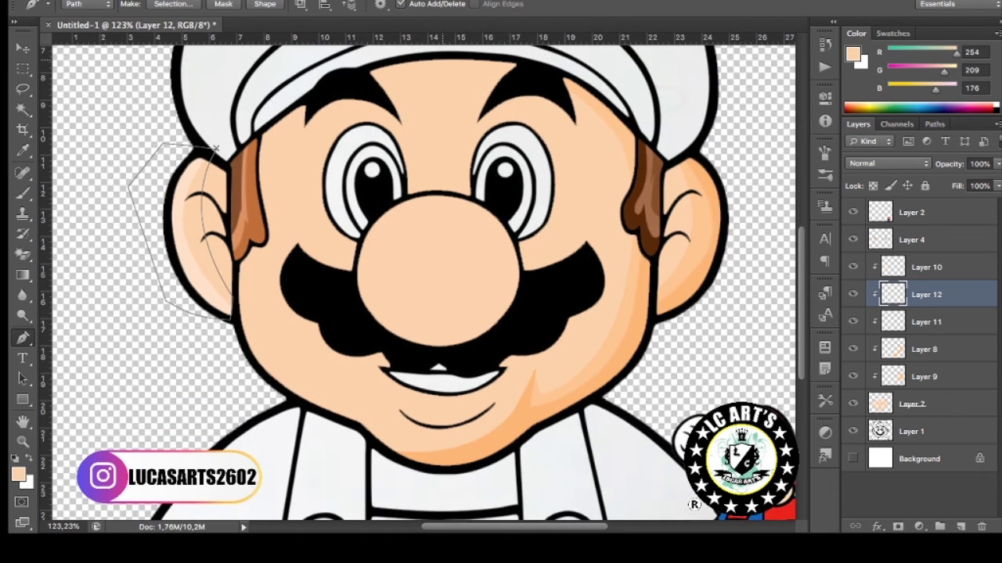
Outline a shadow from the left temple under the hat down the left cheek and jaw.
left_click(278, 149)
left_click_drag(345, 100, 442, 59)
left_click(248, 250)
left_click_drag(269, 348, 295, 391)
left_click(357, 421)
left_click(333, 478)
left_click(322, 477)
left_click_drag(268, 449, 235, 374)
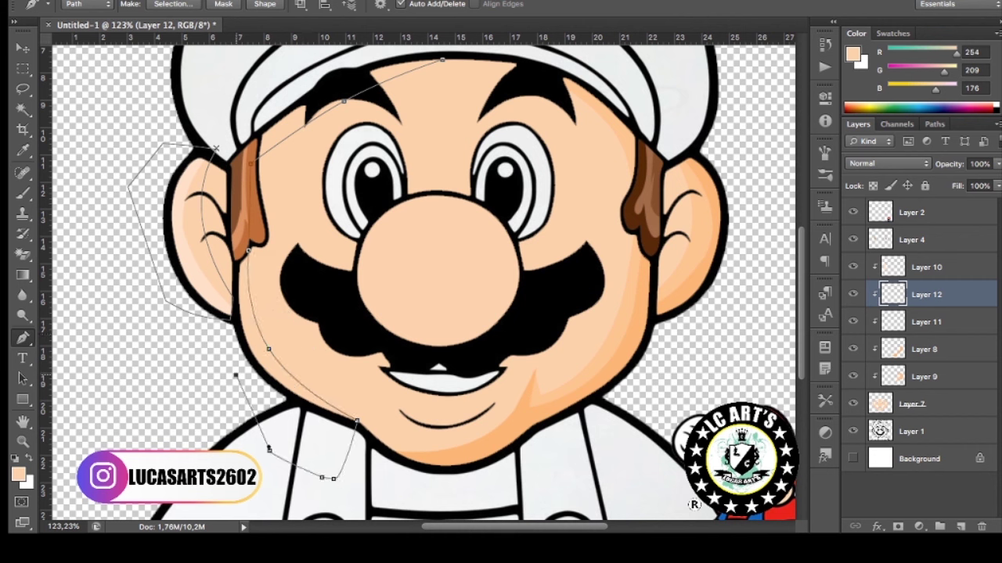
left_click(278, 149)
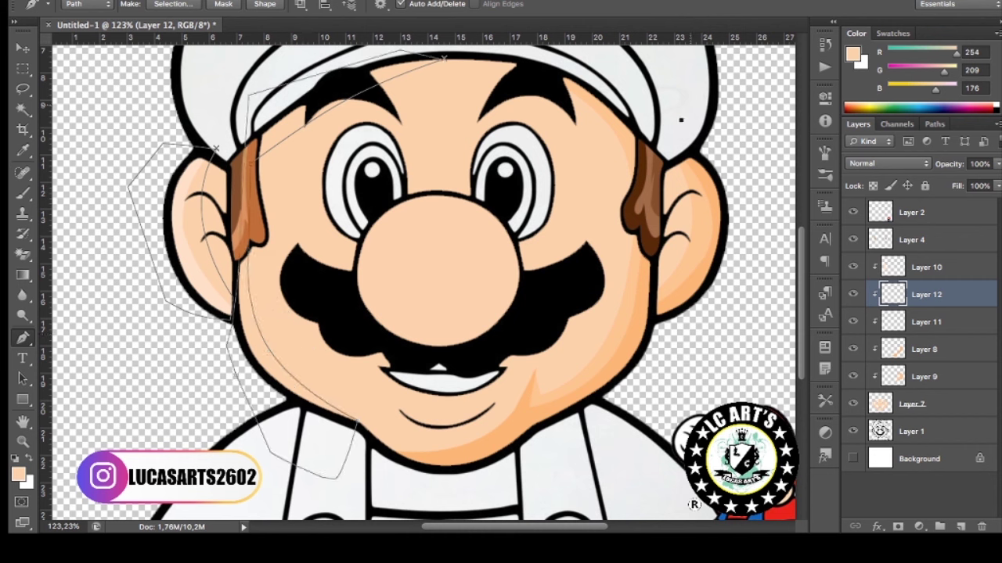
Undo an accidental mask and sample a shading tone for the left cheek.
left_click(223, 4)
key("ctrl+z")
key("i")
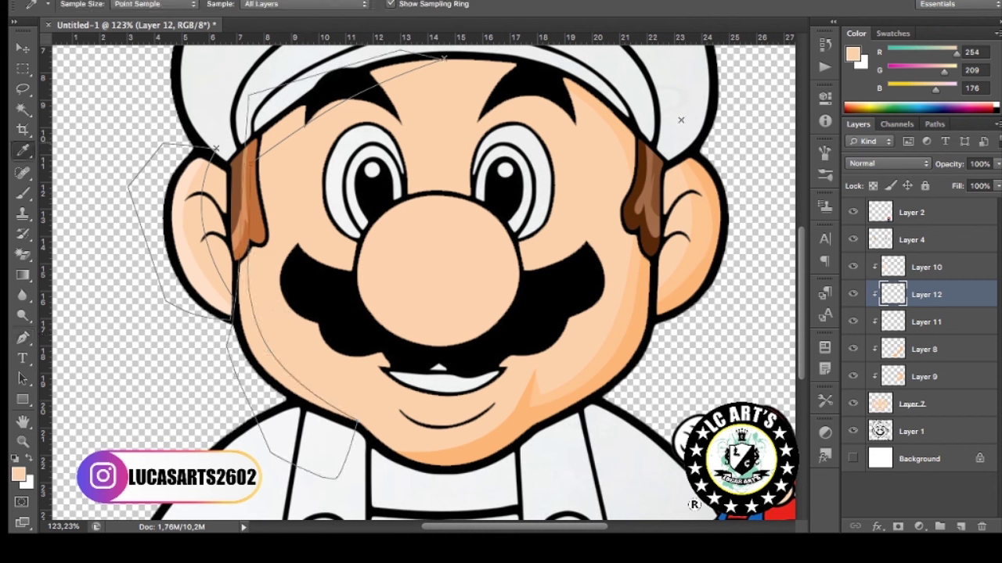
key("p")
scroll(422, 281, "down", 5)
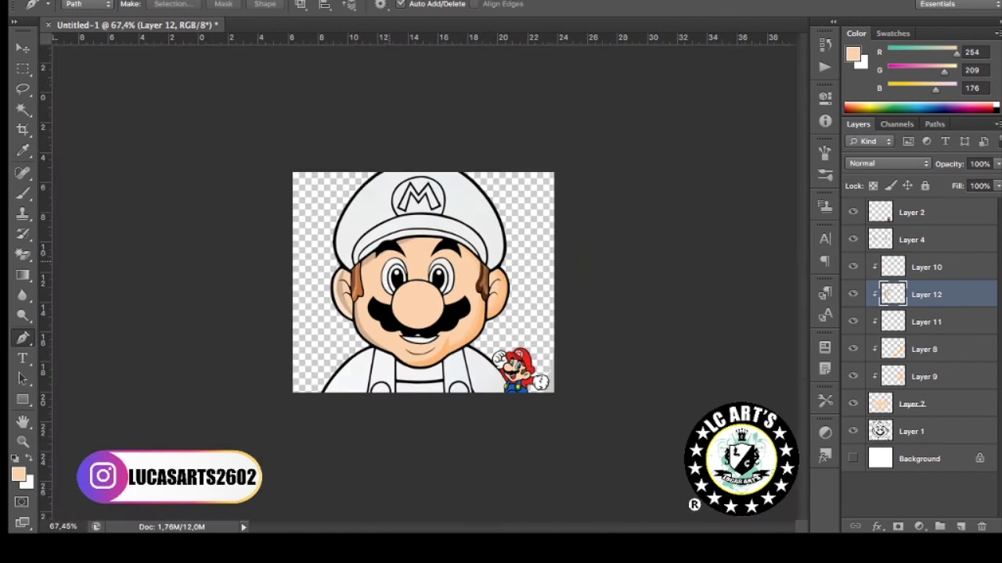
scroll(423, 282, "up", 2)
scroll(436, 293, "up", 2)
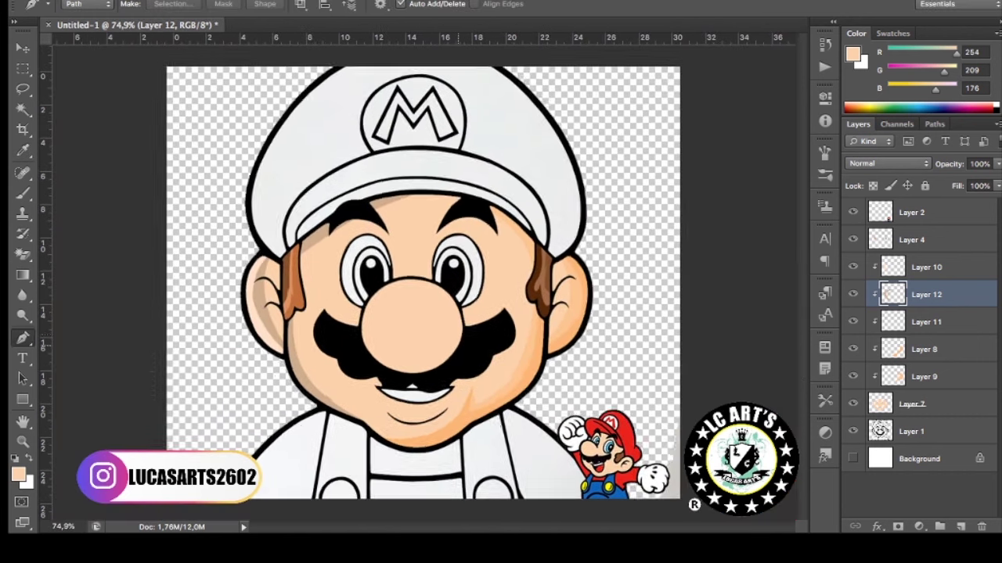
scroll(435, 293, "up", 3)
scroll(422, 282, "up", 1)
Merge the skin shading layers, then add a clipped darker crescent along the nose's lower edge.
key("alt+bracketright")
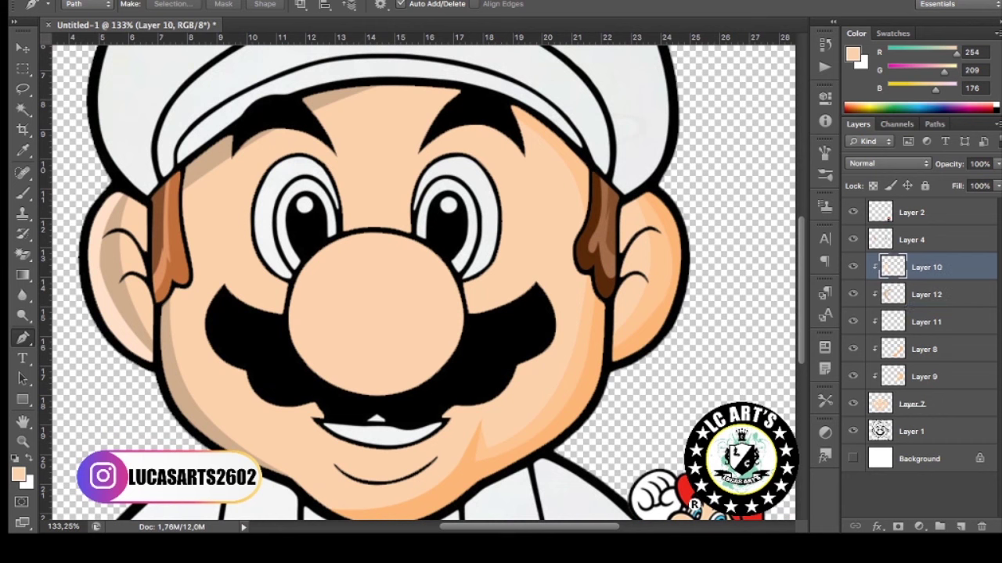
key("space")
key("ctrl+e")
key("ctrl+e")
key("ctrl+e")
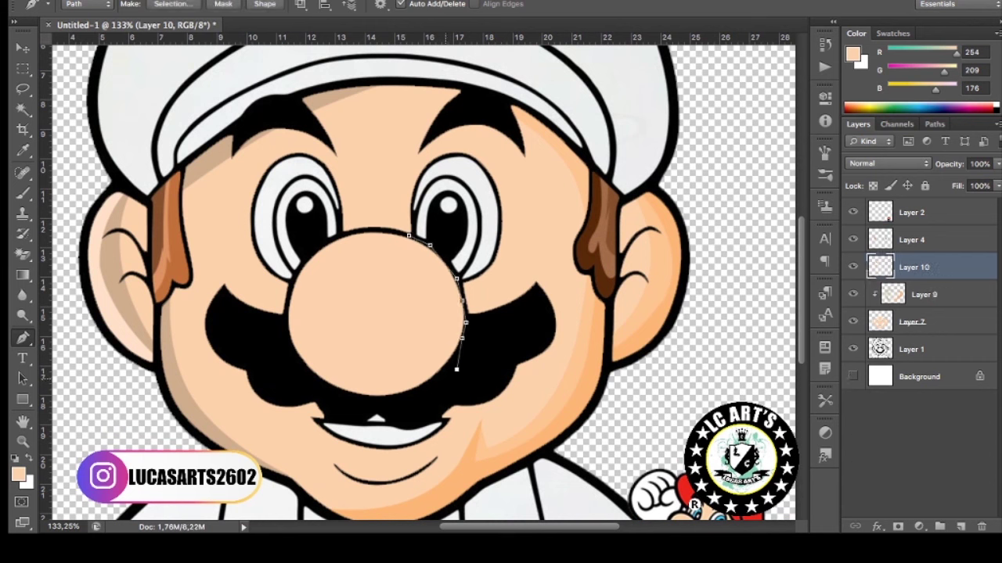
left_click(424, 395)
left_click(362, 404)
left_click_drag(424, 254, 468, 307)
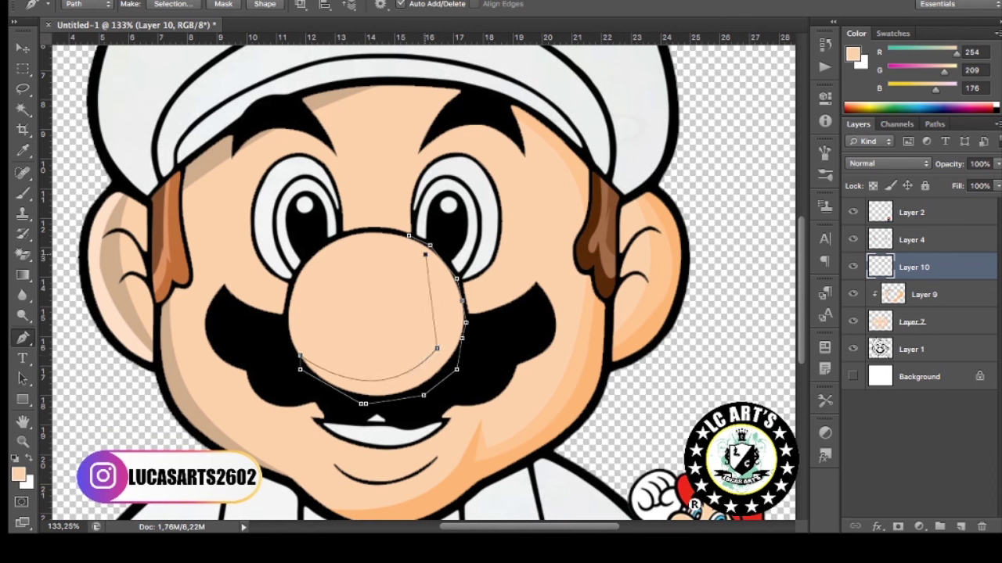
left_click(408, 235)
key("i")
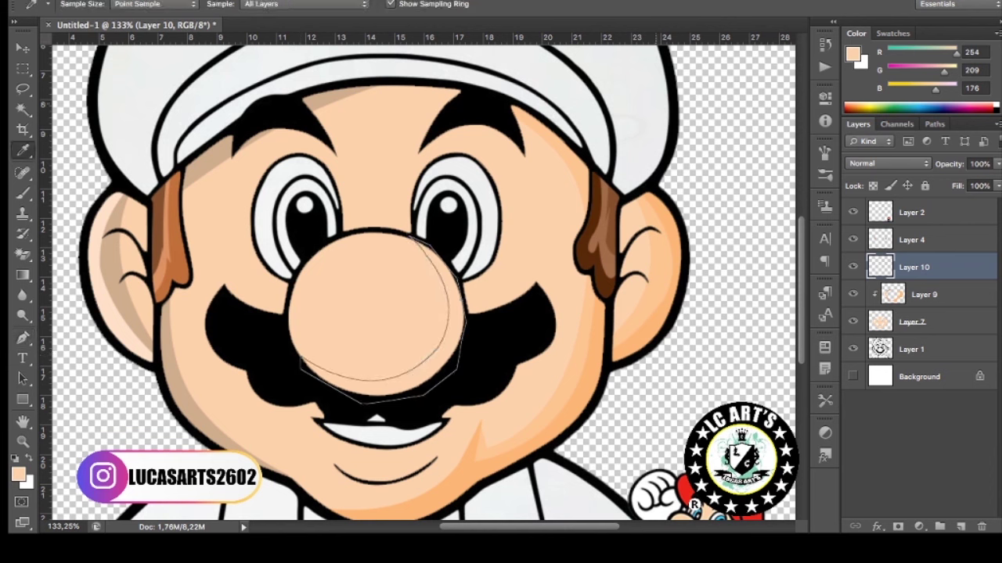
key("ctrl+Return")
key("alt+BackSpace")
key("ctrl+d")
key("ctrl+alt+g")
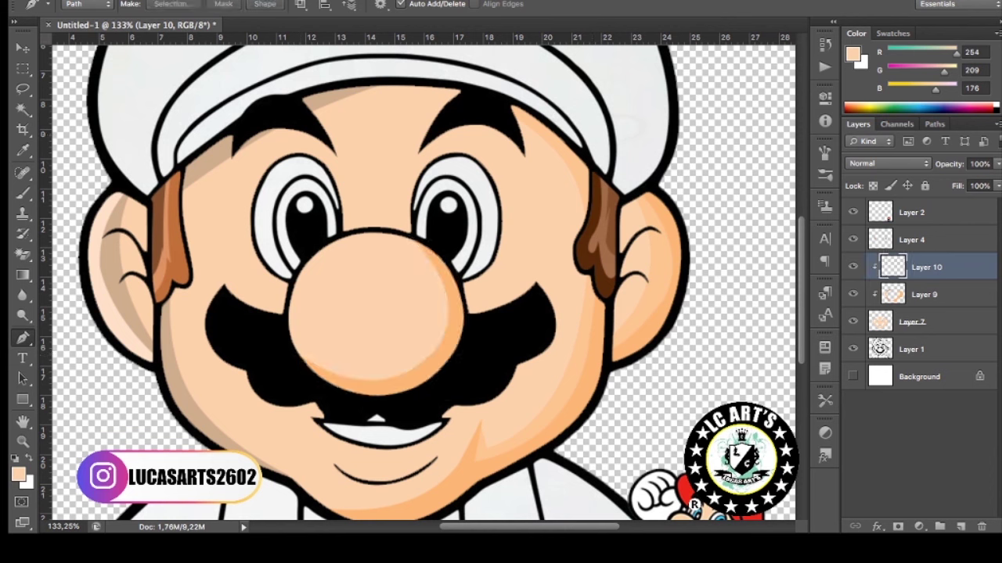
On a new layer, draw and fill a lighter tone across the nose.
key("alt+bracketleft")
key("h")
key("p")
key("ctrl+shift+alt+n")
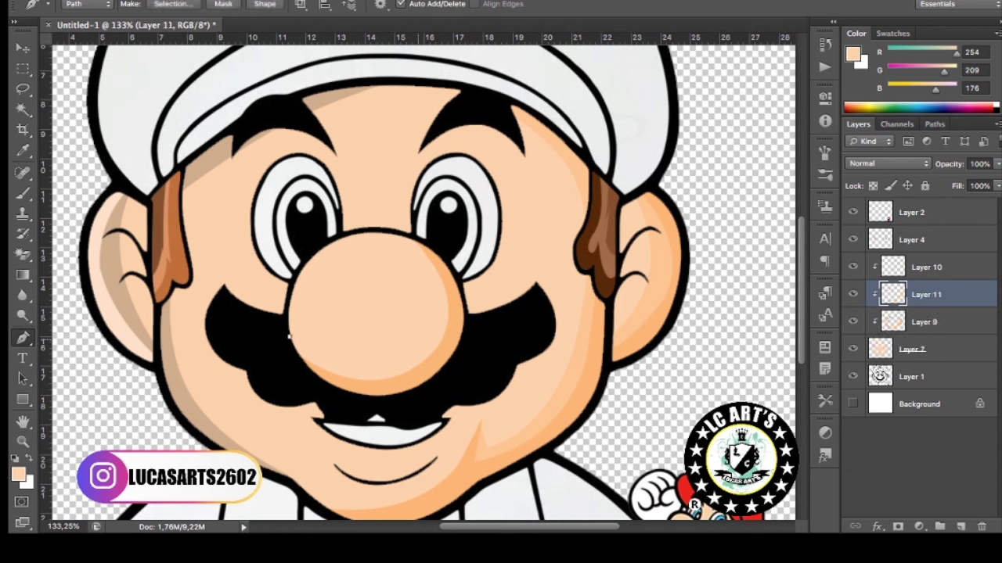
left_click(289, 336)
left_click_drag(421, 336, 479, 263)
mouse_move(364, 232)
left_mouse_down()
mouse_move(438, 246)
mouse_move(401, 230)
left_mouse_up()
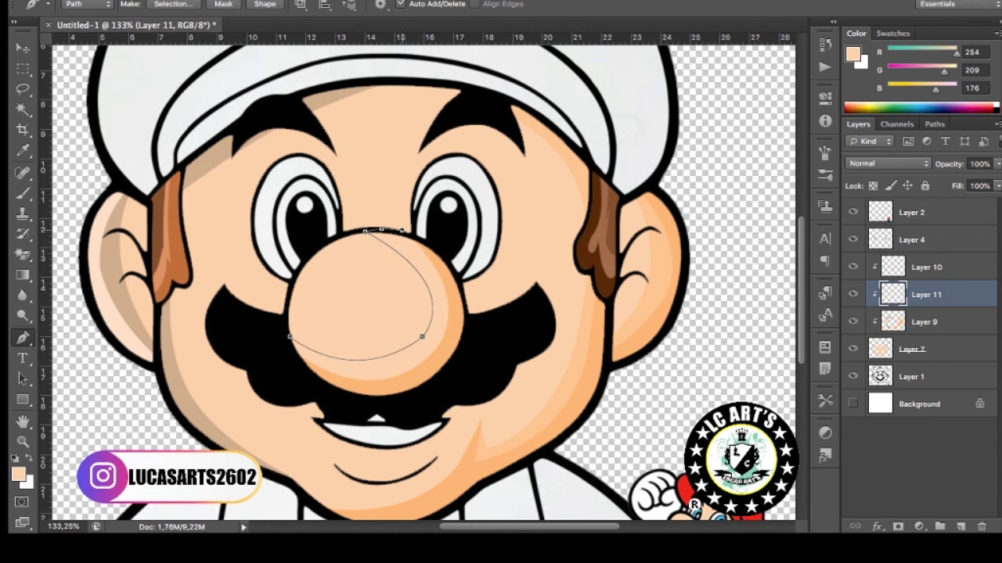
left_click(453, 374)
left_click(300, 388)
left_click(289, 337)
key("i")
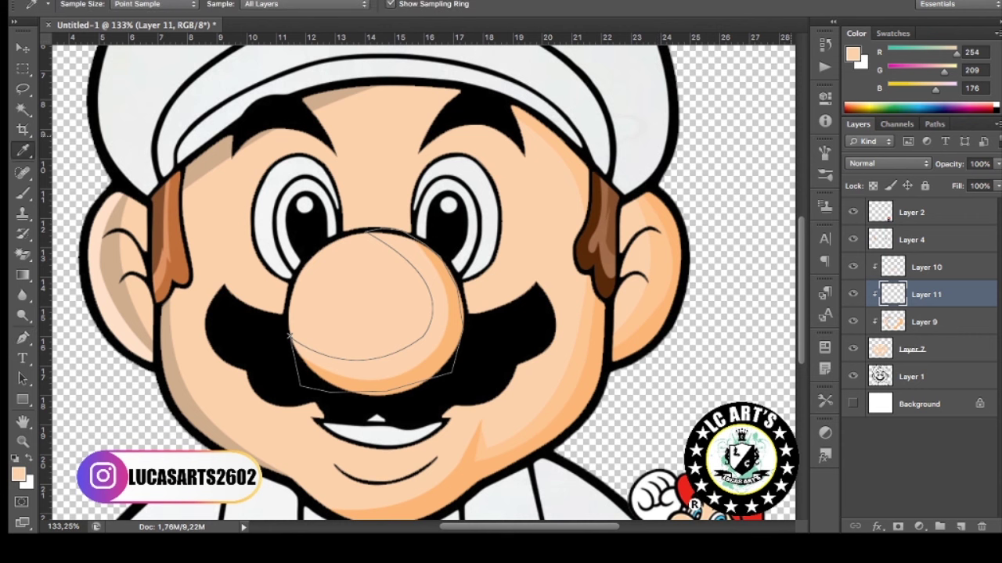
key("p")
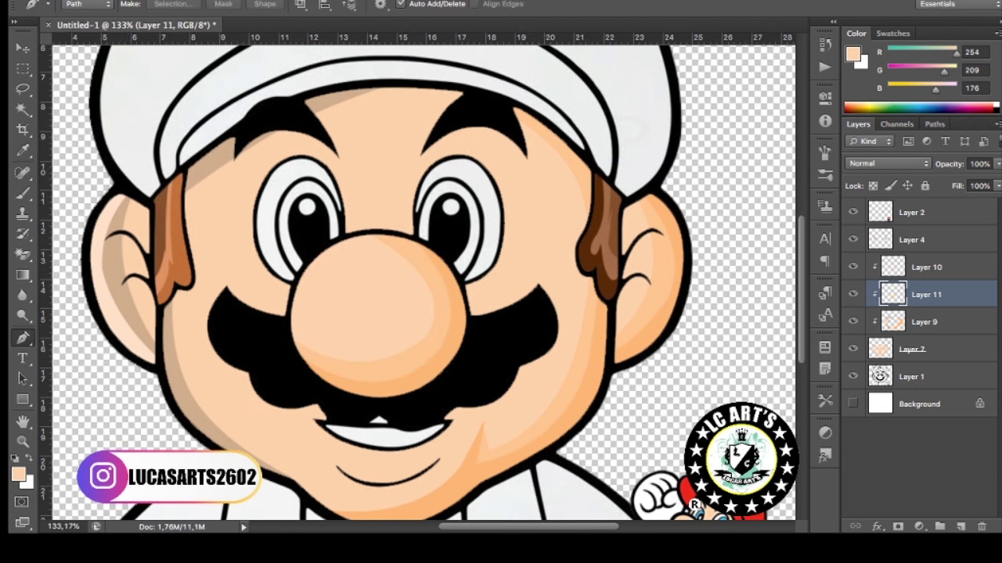
Add a white highlight on the nose's upper left and merge the nose shading layers.
key("ctrl+shift+alt+n")
scroll(510, 234, "up", 1)
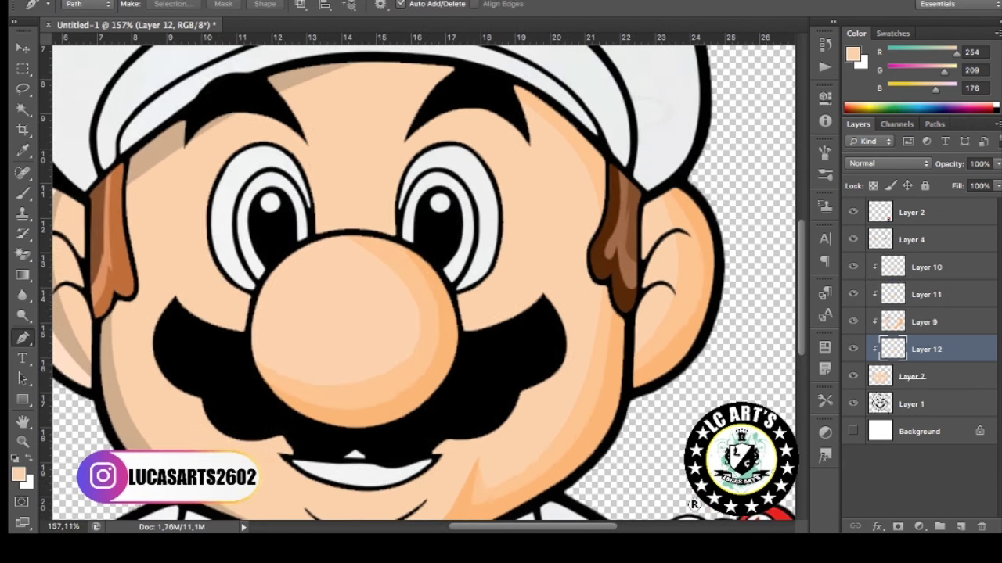
left_click(334, 250)
left_click(288, 389)
left_click_drag(293, 264, 350, 203)
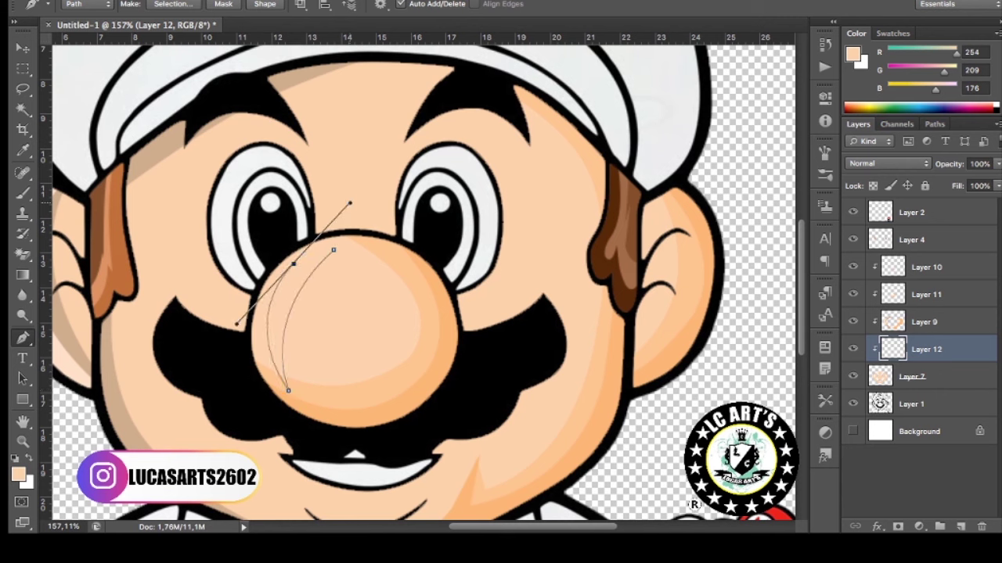
left_click(334, 250)
key("ctrl+Return")
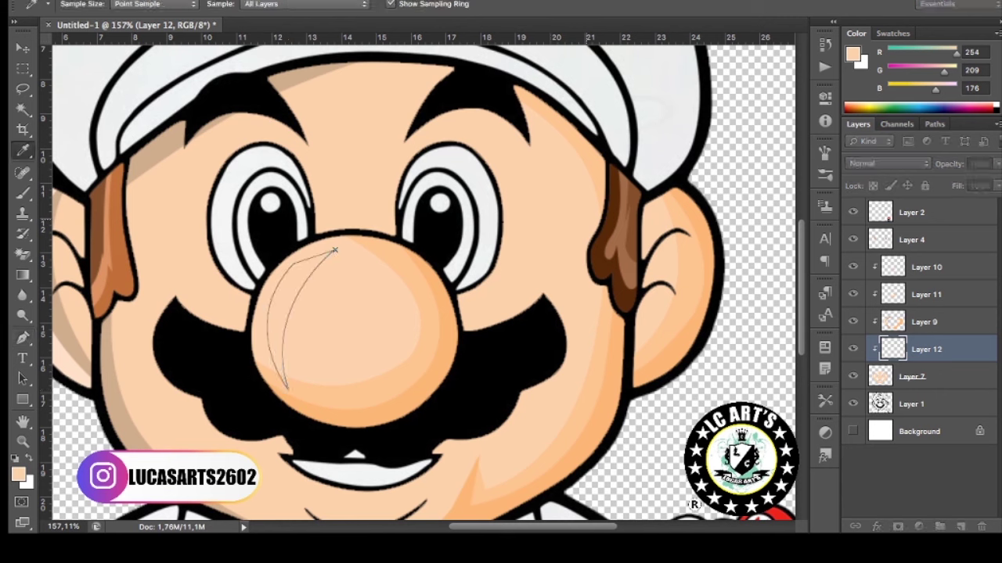
key("ctrl+BackSpace")
key("ctrl+d")
left_click(926, 267)
left_click(961, 526)
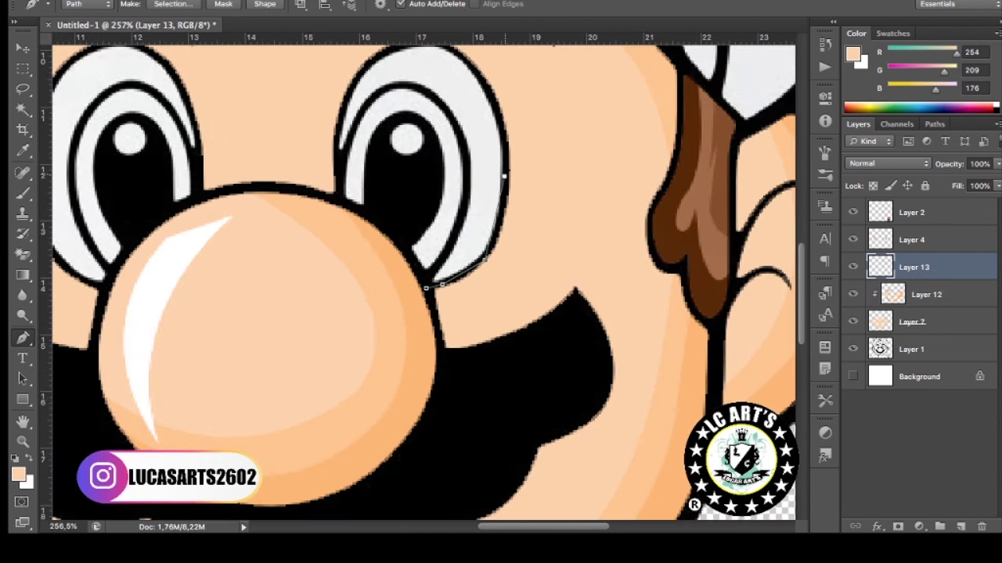
Draw a curved tan shadow beside the right eye and fill it.
left_click_drag(491, 99, 535, 199)
left_click_drag(431, 309, 357, 319)
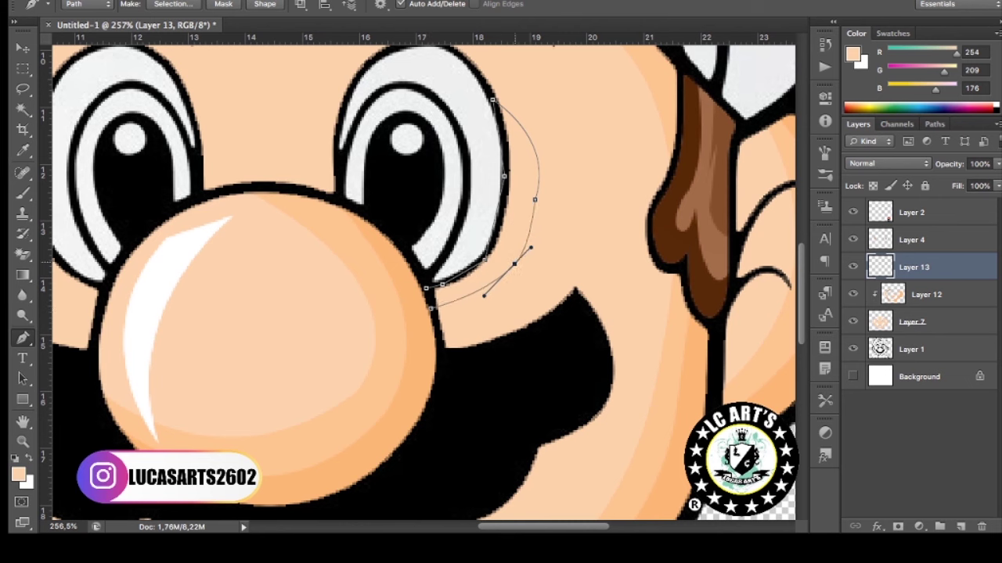
left_click_drag(534, 199, 548, 168)
scroll(177, 318, "down", 5)
scroll(178, 266, "up", 1)
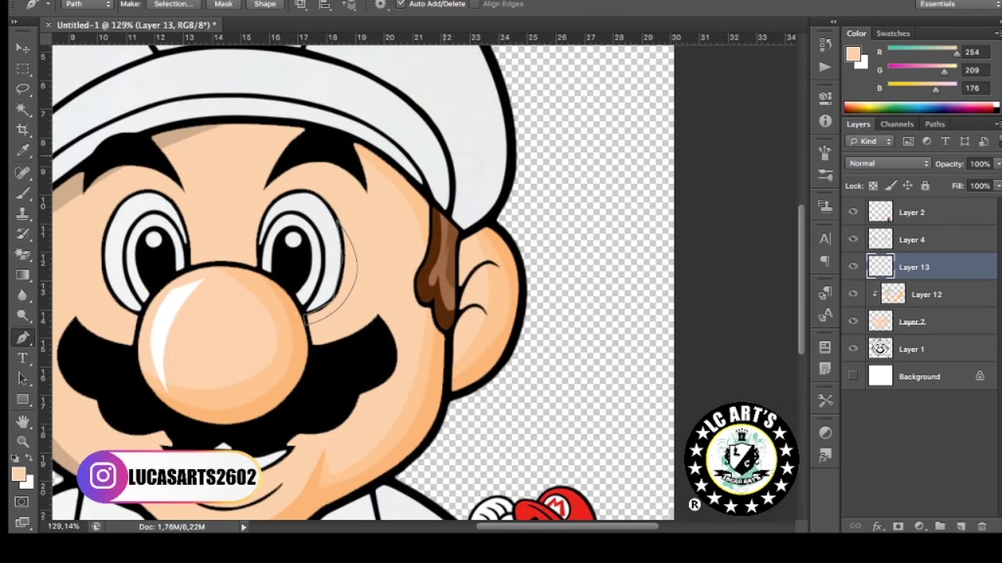
key("i")
key("p")
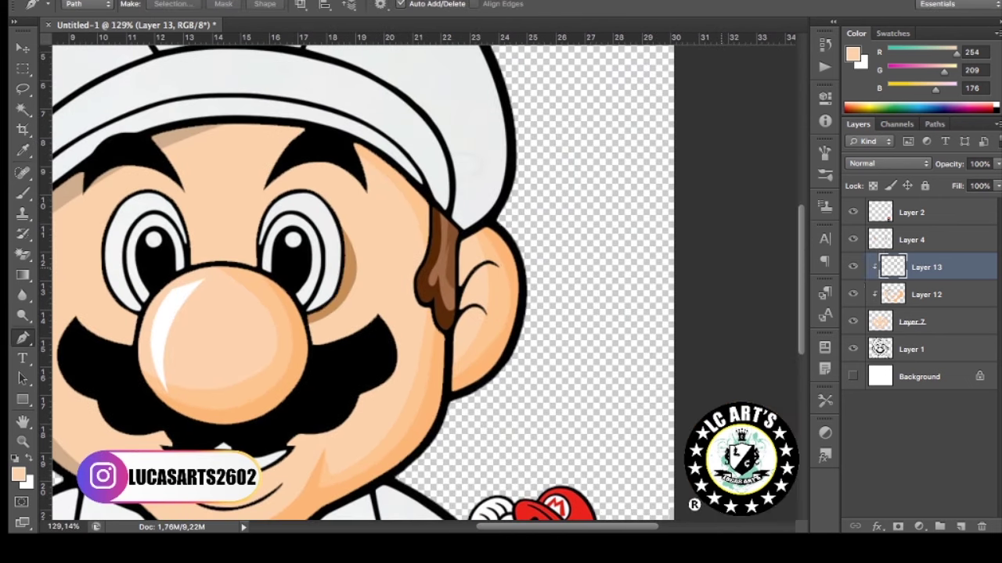
Duplicate the eye shadow, move the copy beside the left eye, and merge them.
key("ctrl+j")
key("ctrl+t")
left_click_drag(329, 272, 115, 272)
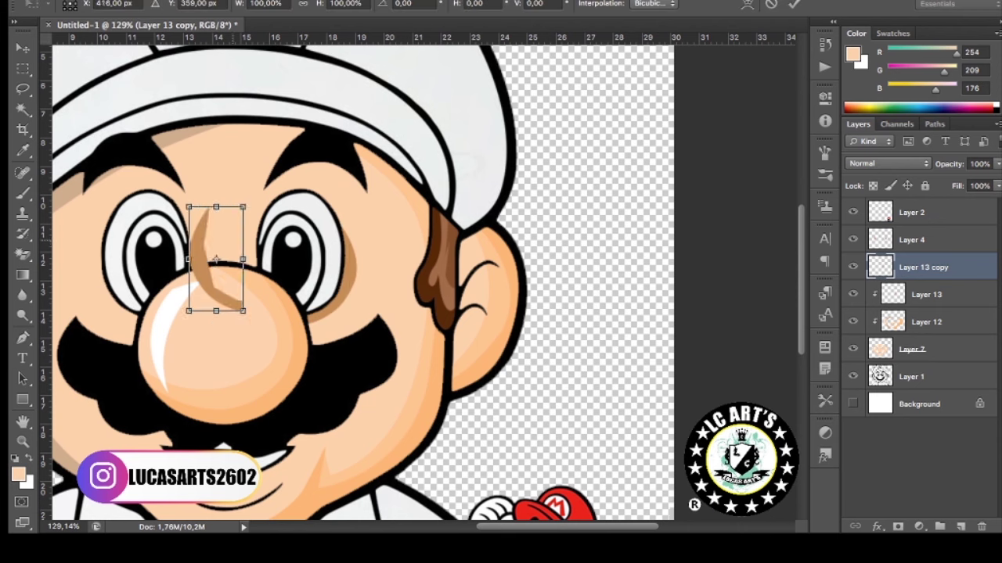
key("ctrl+minus")
key("ctrl+minus")
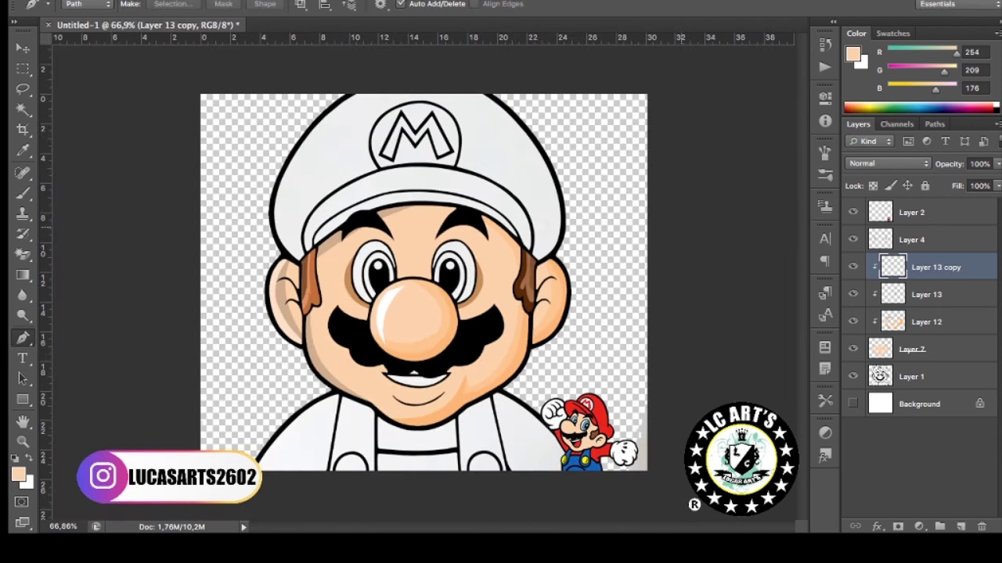
key("ctrl+e")
key("ctrl+e")
scroll(423, 282, "up", 1)
scroll(422, 282, "up", 1)
scroll(423, 282, "up", 1)
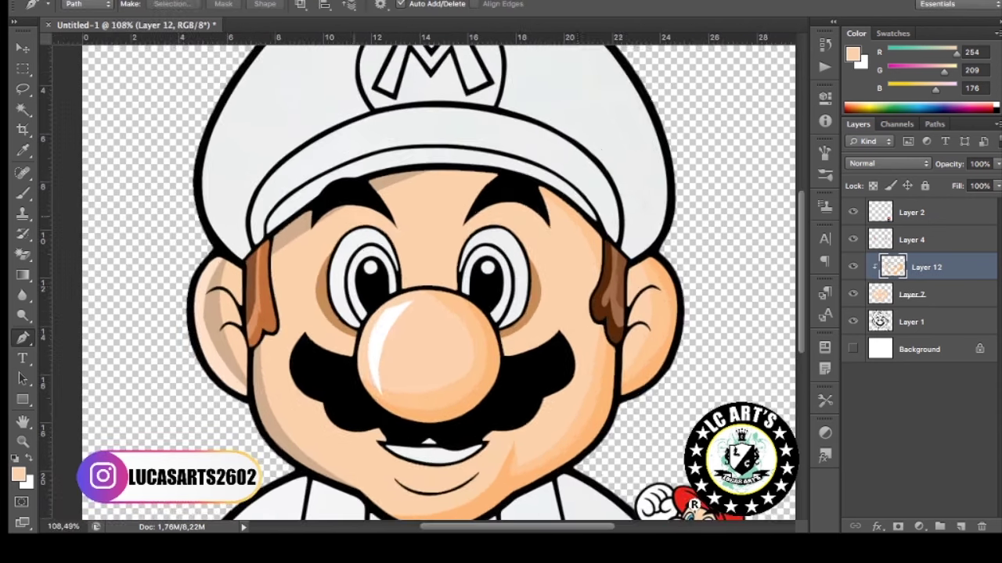
scroll(422, 282, "down", 1)
Merge the skin shading, select both irises, and fill them blue on a new layer.
scroll(422, 281, "up", 1)
key("ctrl+e")
key("alt+bracketleft")
key("w")
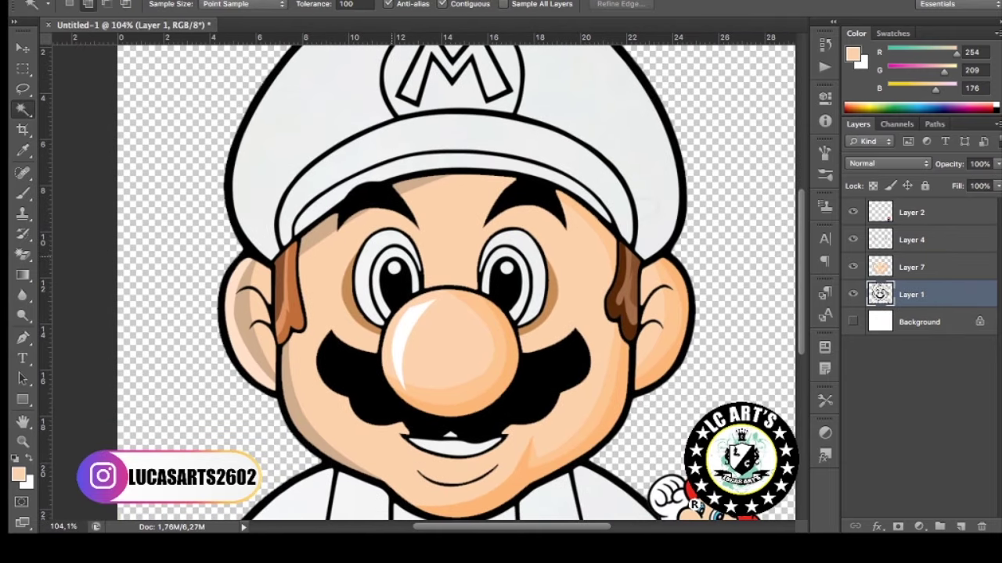
key("ctrl+shift+alt+n")
key("i")
key("alt+BackSpace")
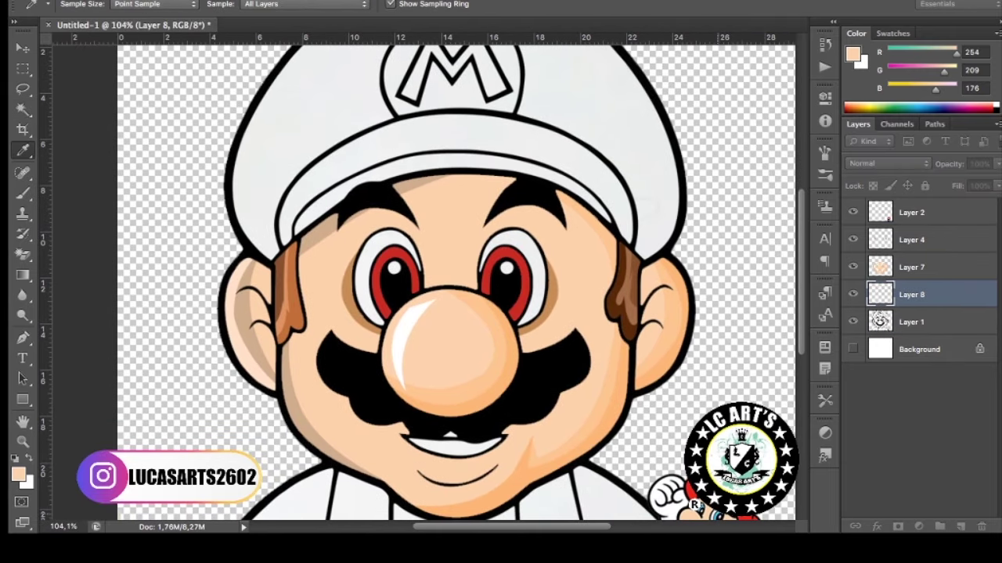
key("w")
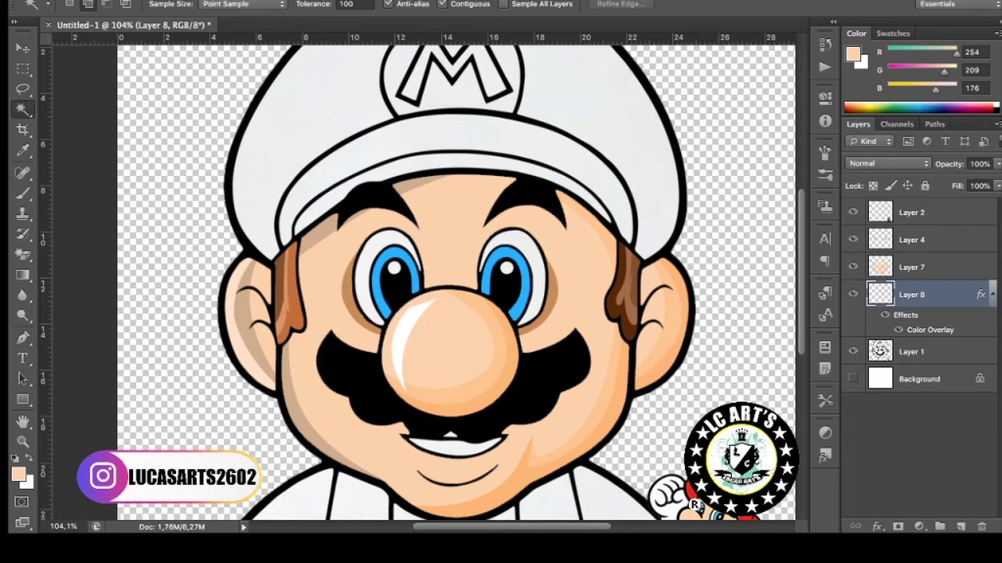
scroll(450, 313, "down", 2)
key("h")
key("alt+period")
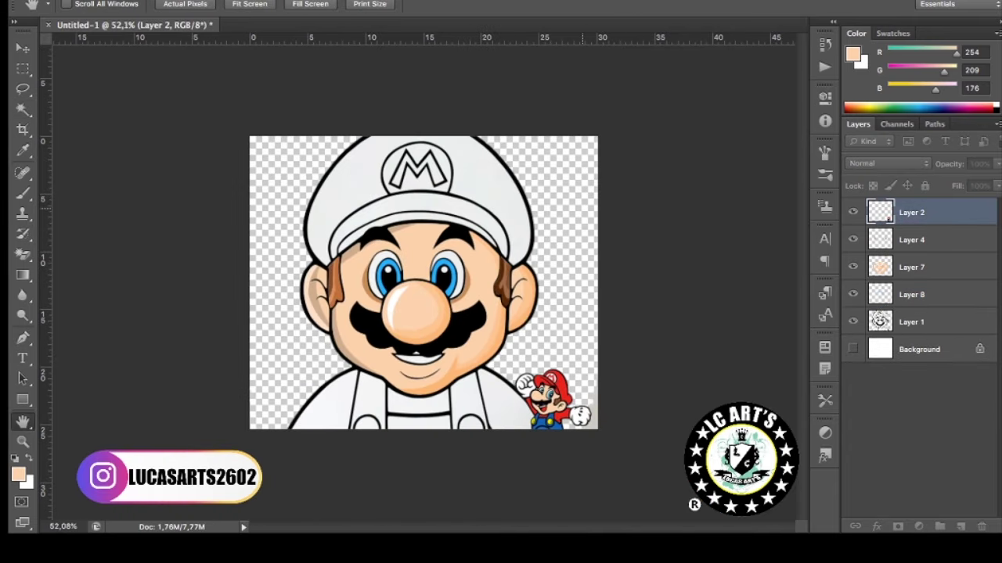
key("p")
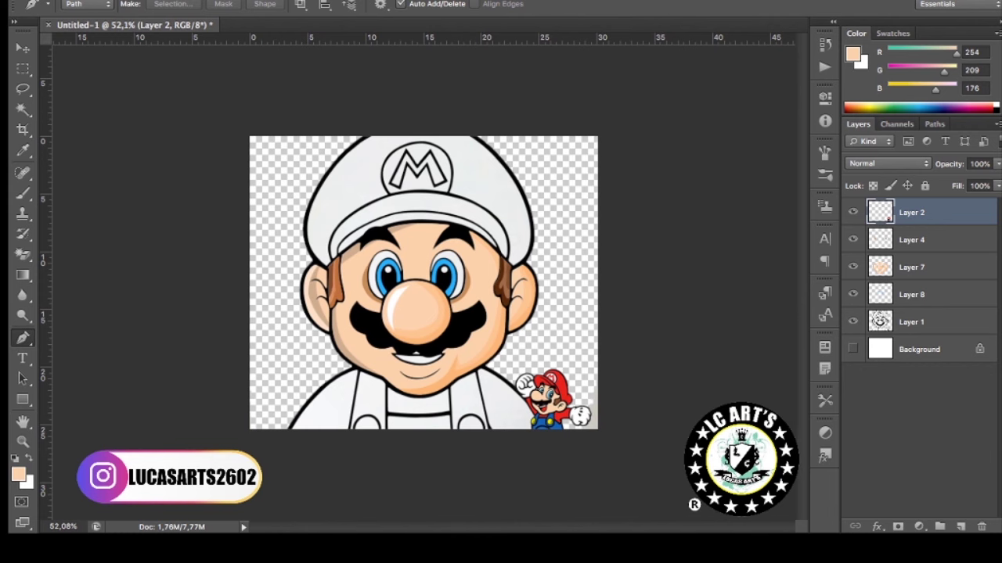
Trace Mario's cap and shirt outlines on Layer 9 for the red fill.
scroll(424, 282, "down", 3)
scroll(423, 282, "up", 4)
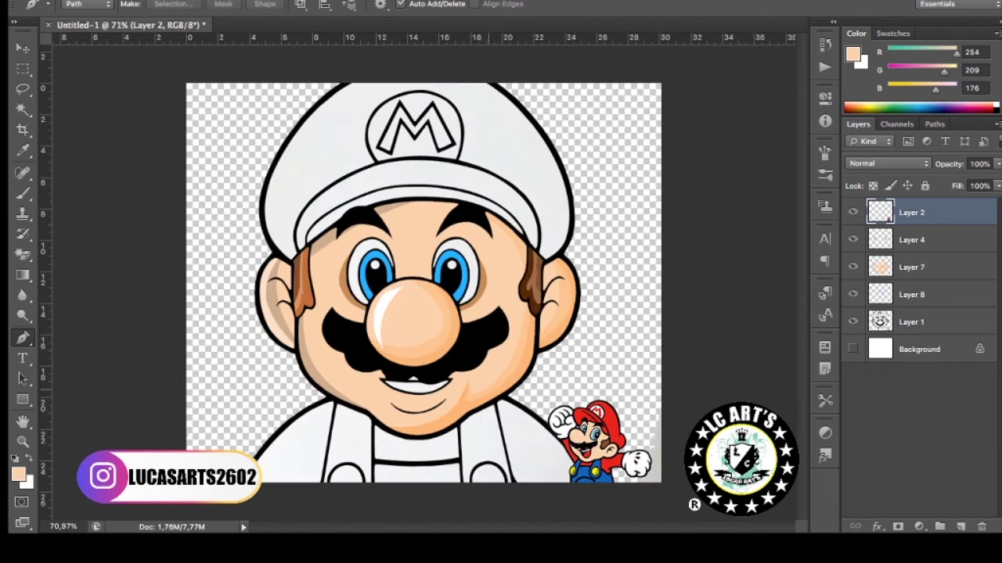
scroll(423, 282, "up", 1)
scroll(424, 283, "down", 2)
scroll(423, 281, "up", 2)
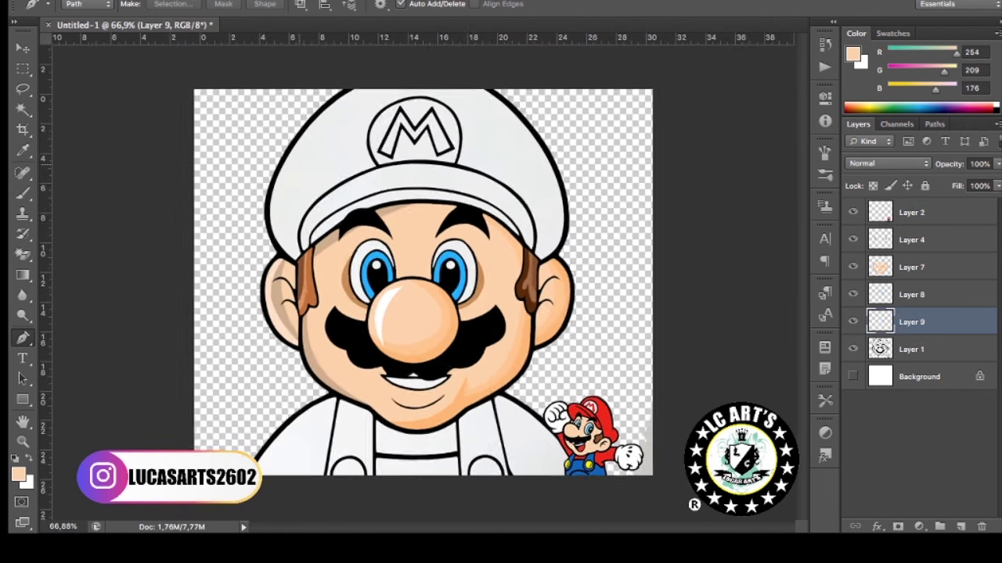
scroll(423, 282, "up", 1)
left_click(247, 202)
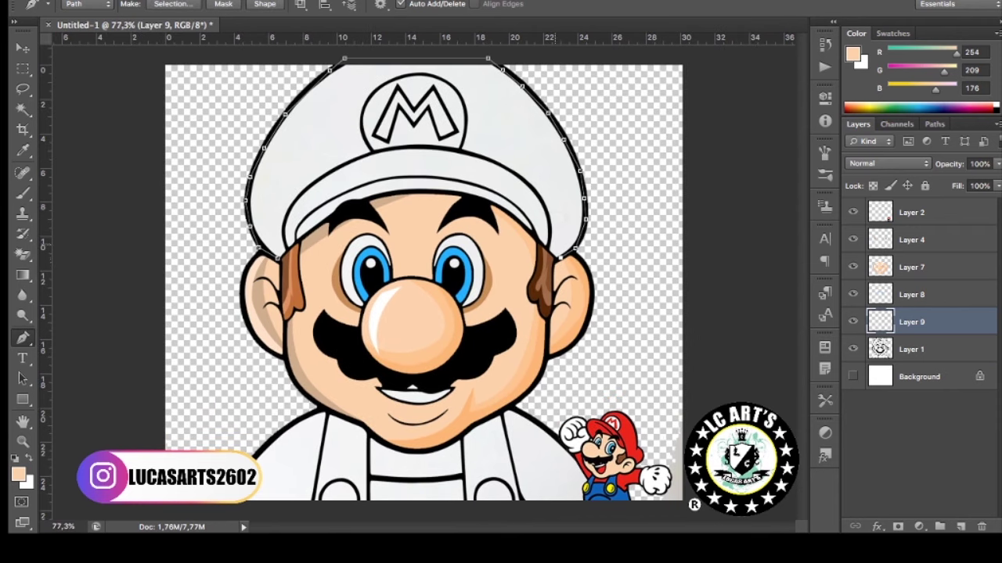
left_click(280, 257)
scroll(263, 393, "down", 1)
left_click(574, 376)
left_click(603, 514)
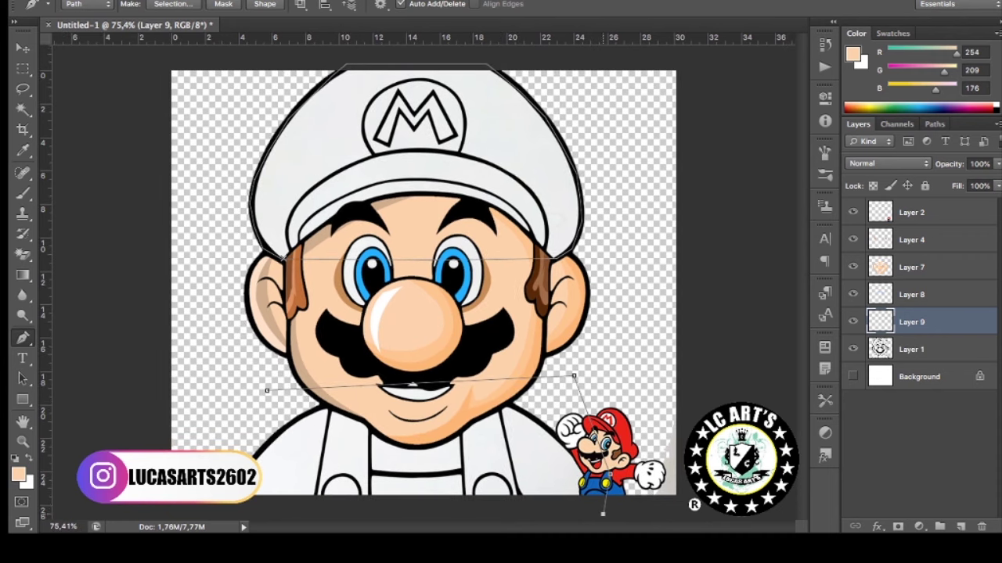
left_click(211, 505)
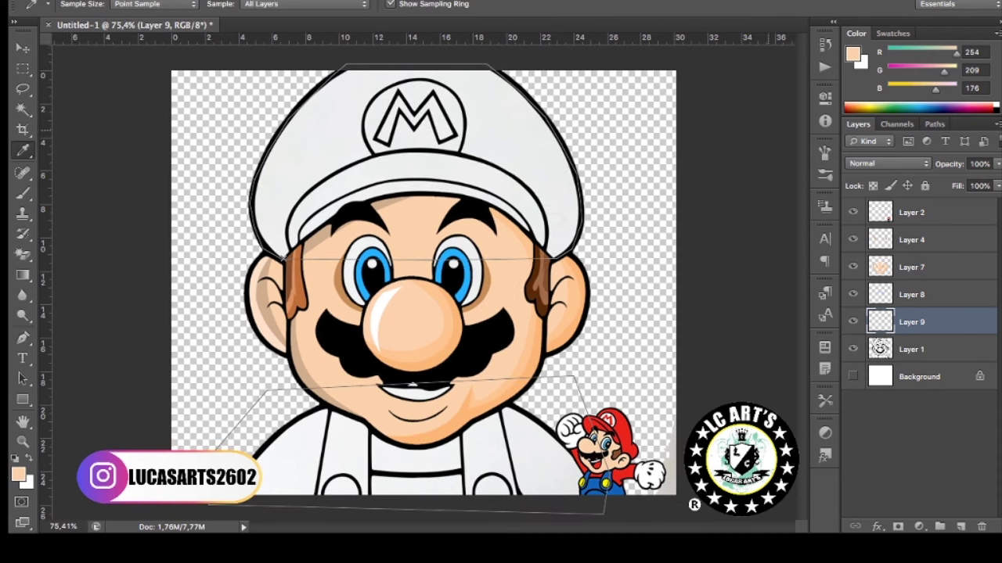
Magic Wand the white emblem and straps on Layer 1 and mask them out of Layer 9.
left_click(853, 322)
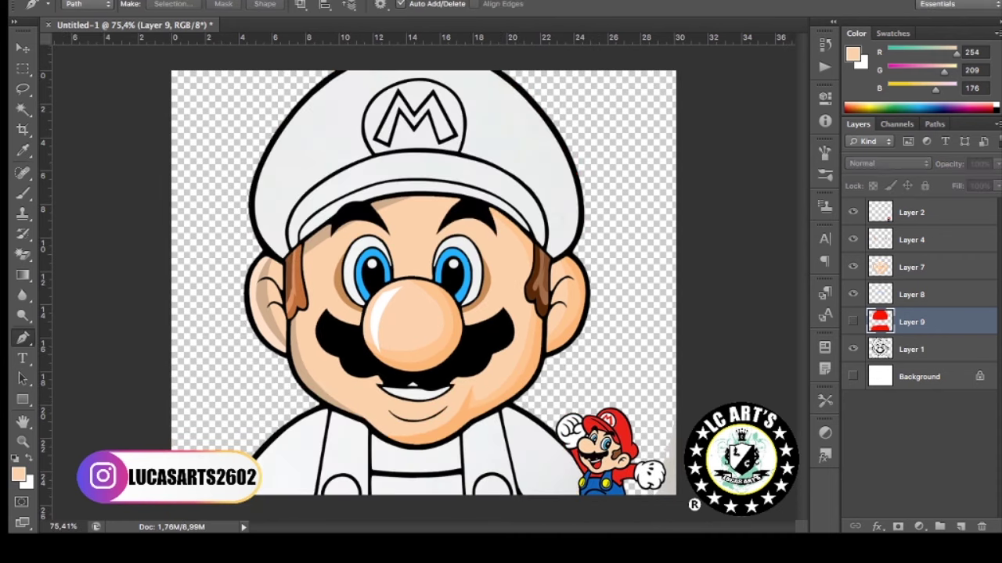
left_click(911, 349)
key("w")
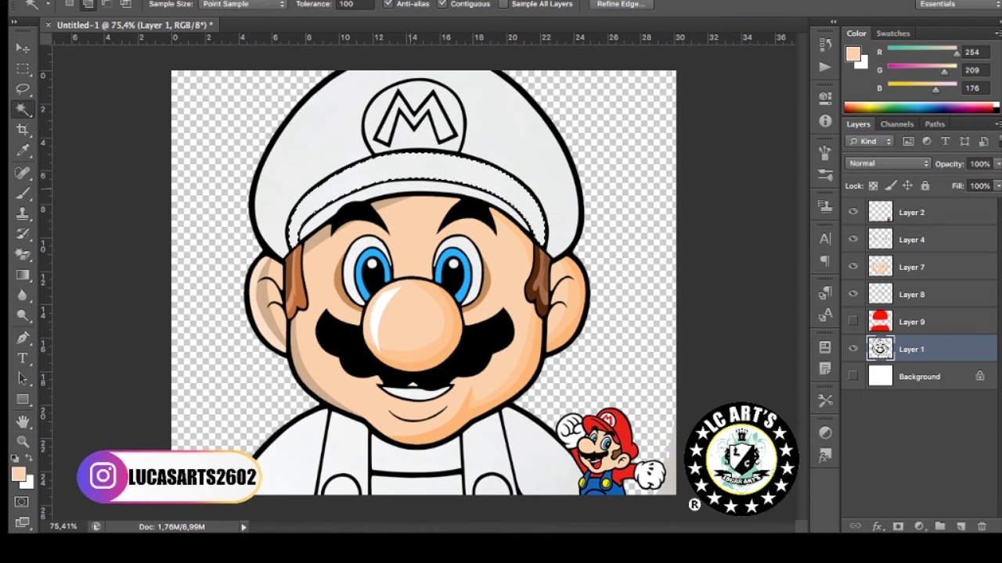
left_click(328, 149)
left_click(329, 215, "shift")
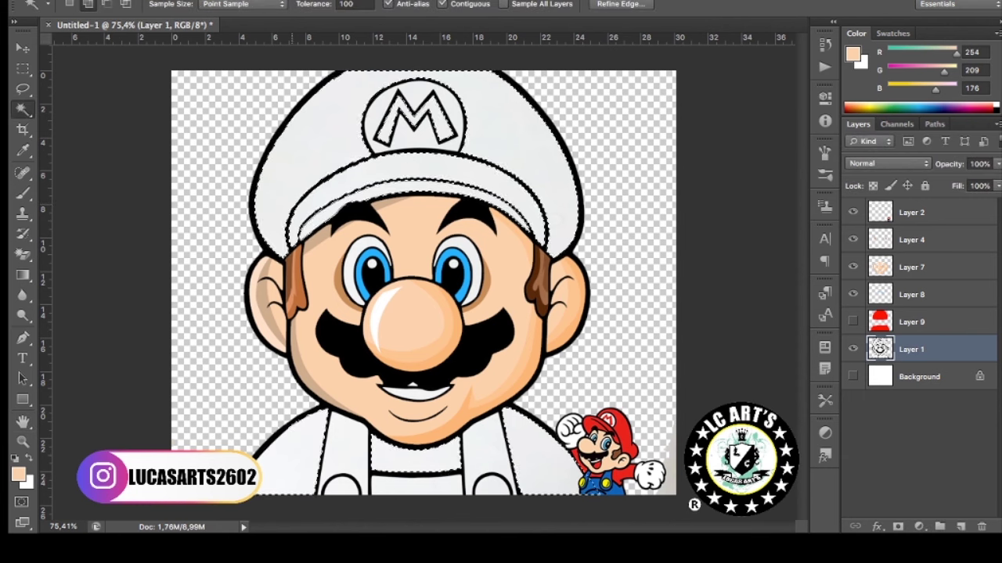
left_click(911, 322)
left_click(853, 322)
left_click(898, 527, "alt")
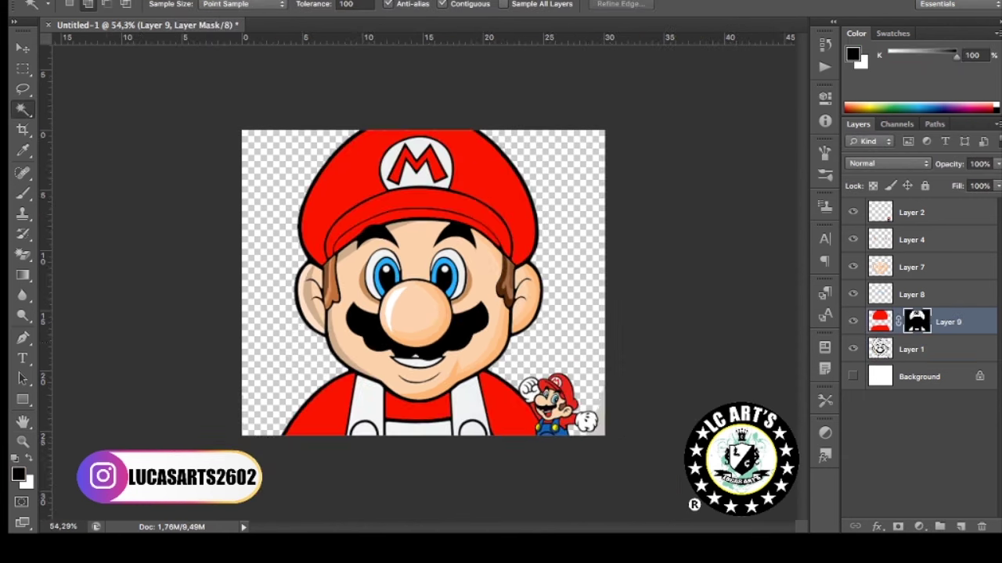
Add Layer 10 and draw a first curved Pen path along the cap brim.
key("p")
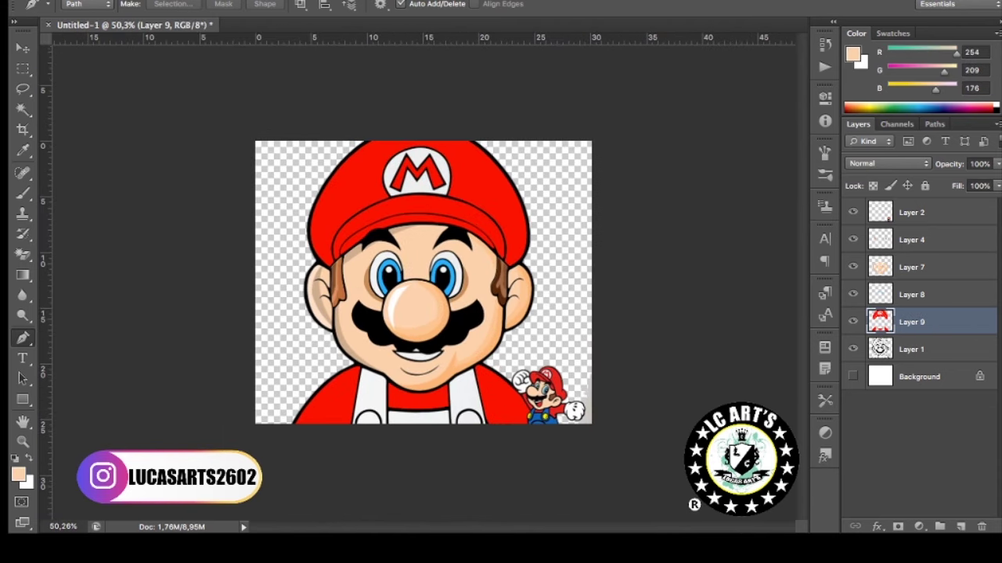
key("ctrl+shift+alt+n")
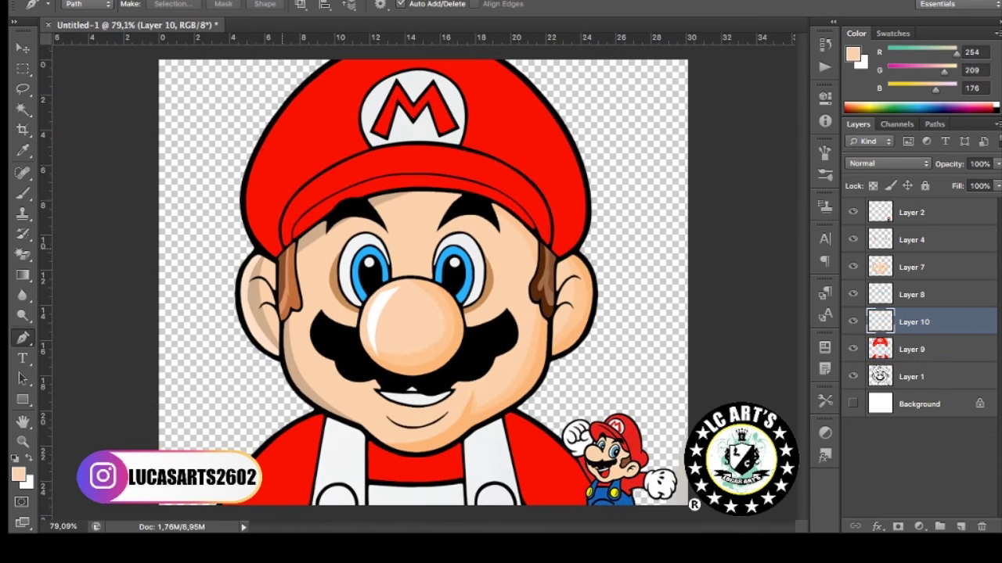
left_click(280, 241)
left_click_drag(389, 146, 495, 115)
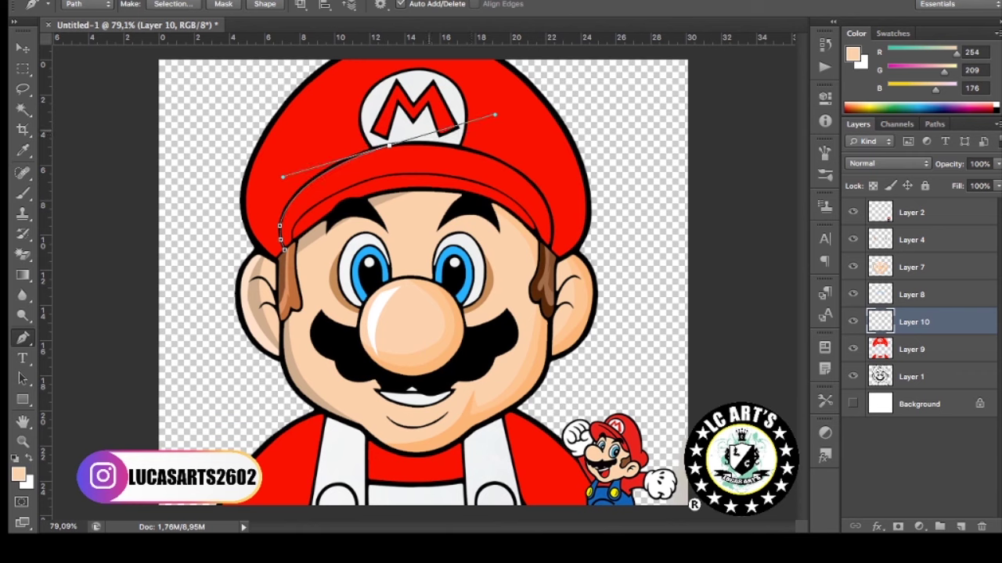
left_click_drag(552, 235, 555, 285)
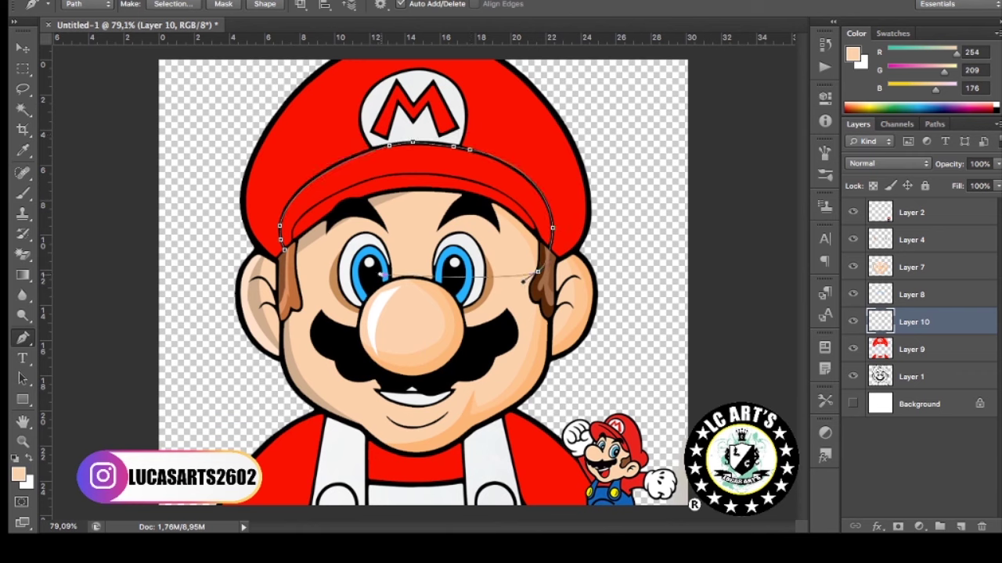
key("i")
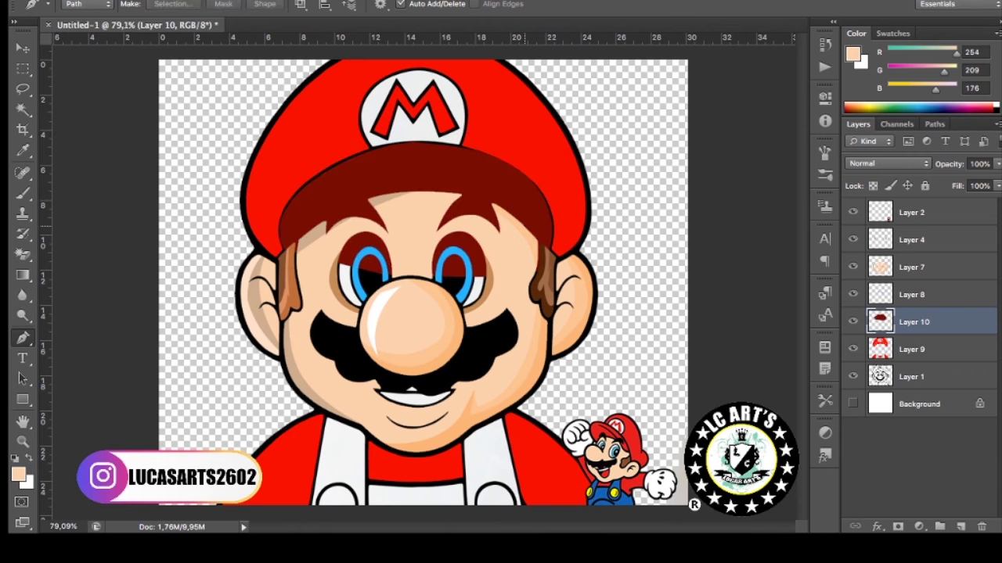
scroll(438, 282, "down", 3)
scroll(438, 281, "up", 1)
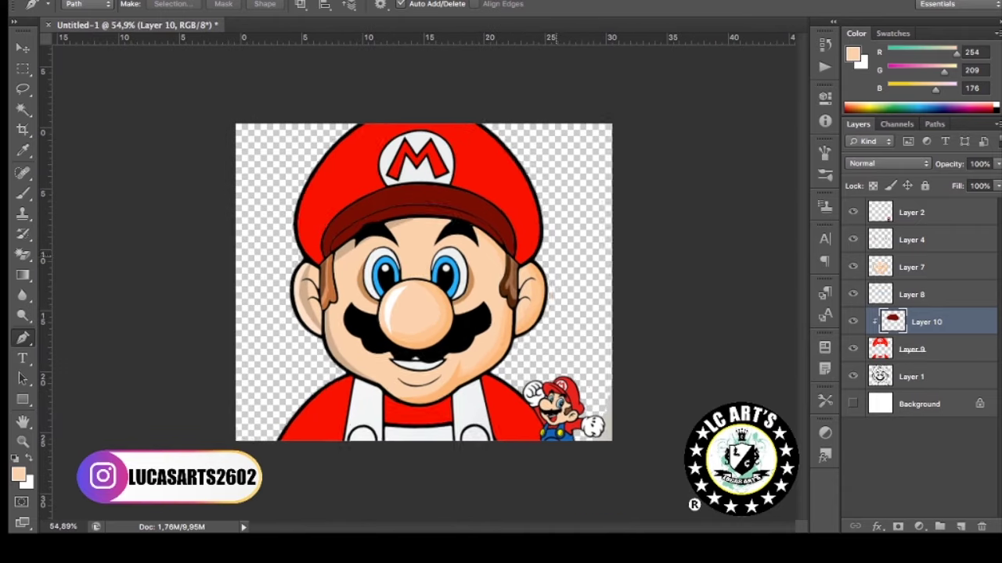
scroll(438, 282, "up", 1)
scroll(439, 282, "up", 2)
scroll(295, 229, "up", 2)
Trace the brim shadow shape under the cap and sample a dark red for it.
left_click(296, 235)
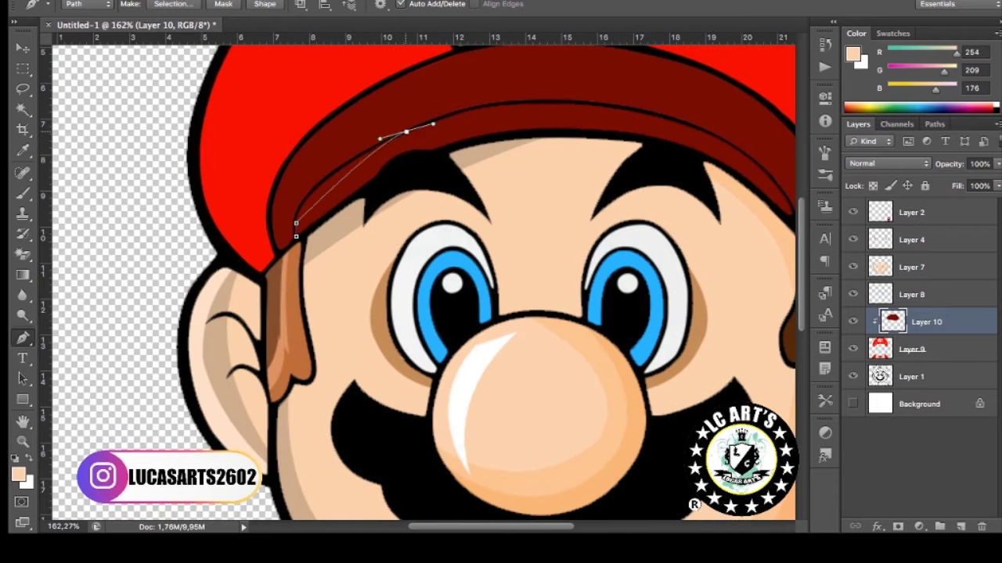
left_click_drag(406, 132, 519, 84)
mouse_move(602, 105)
left_mouse_down()
mouse_move(710, 124)
mouse_move(570, 124)
mouse_move(671, 194)
left_mouse_up()
left_click_drag(660, 230, 664, 288)
left_click(578, 290)
left_click(313, 314)
left_click(157, 237)
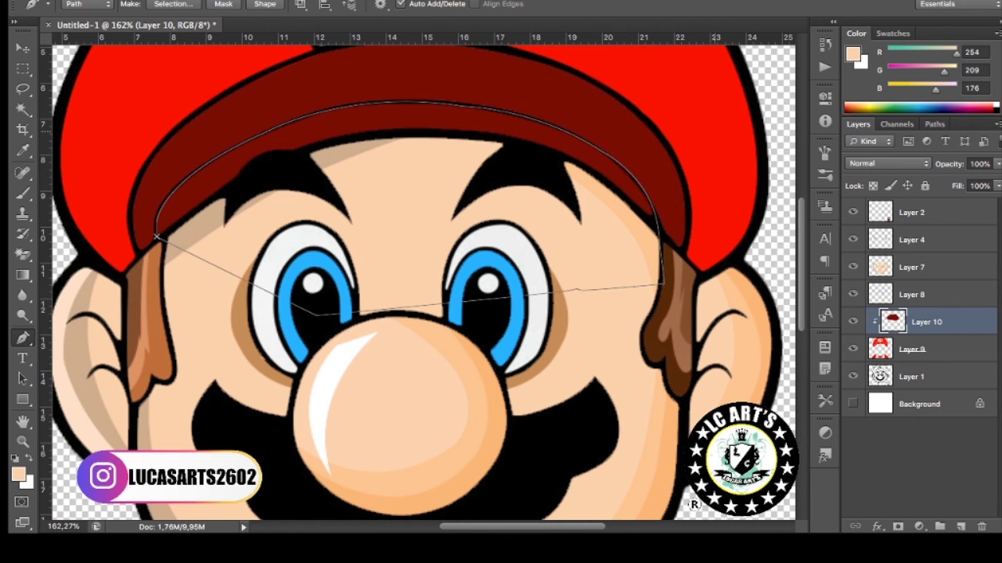
left_click(23, 150)
Return to the Pen tool and scroll to review the shaded brim.
key("p")
scroll(422, 282, "down", 5)
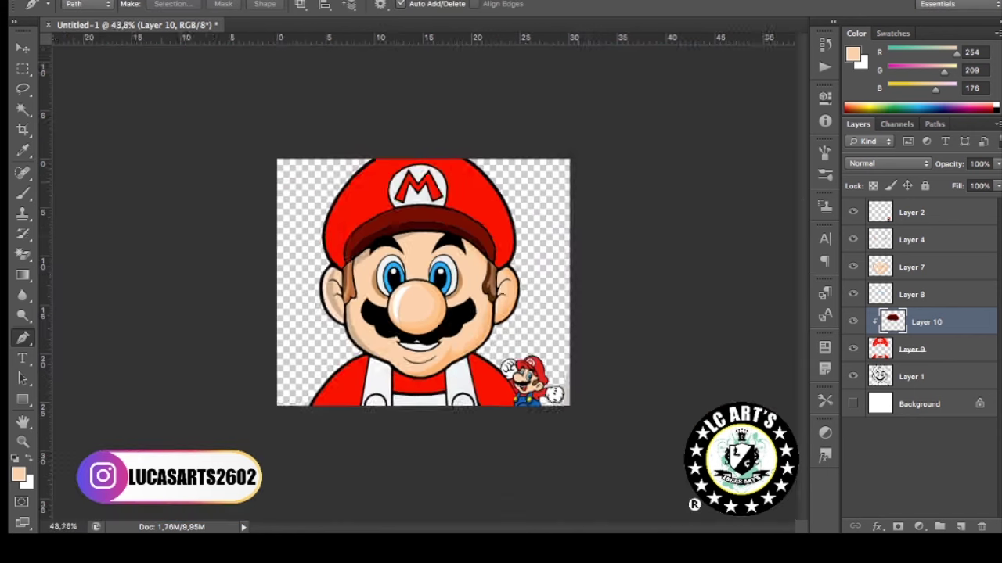
scroll(423, 281, "up", 2)
scroll(422, 282, "down", 1)
scroll(423, 281, "down", 2)
scroll(423, 282, "up", 2)
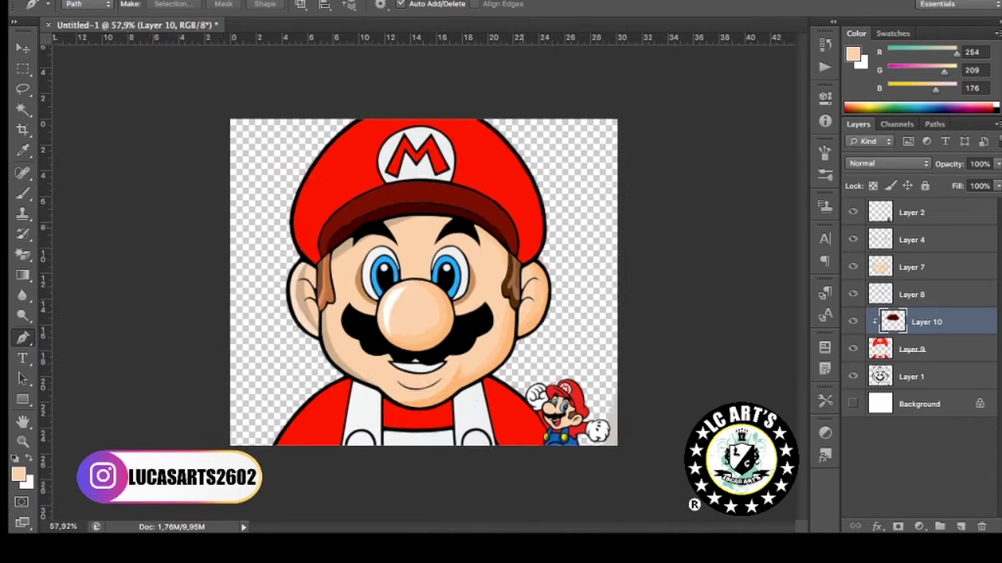
scroll(423, 282, "up", 1)
scroll(423, 282, "up", 1)
scroll(423, 281, "up", 1)
Add Layer 11 and outline a highlight along the cap's left edge.
key("ctrl+shift+alt+n")
scroll(423, 282, "up", 1)
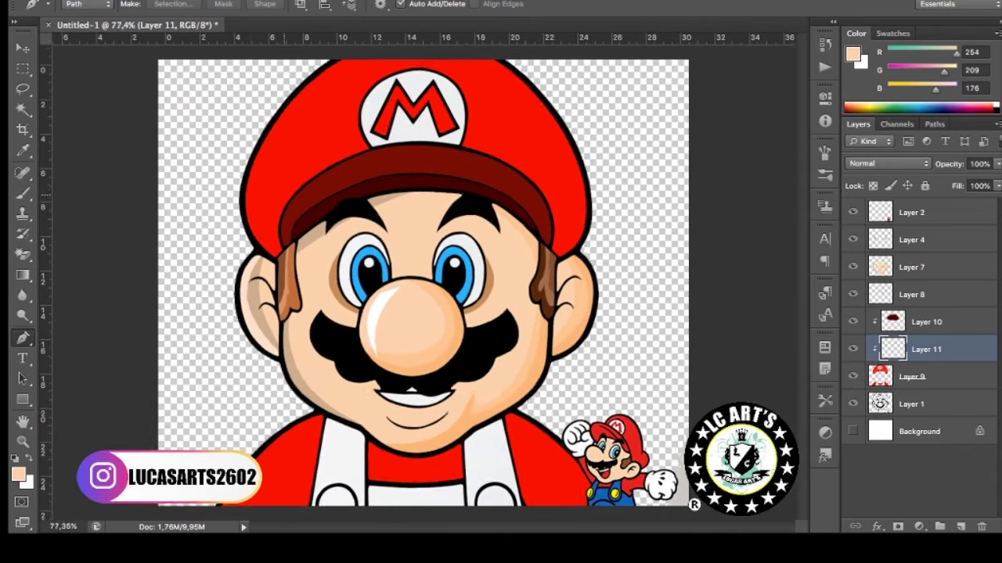
scroll(423, 281, "up", 1)
left_click(272, 119)
left_click(233, 184)
scroll(422, 282, "down", 1)
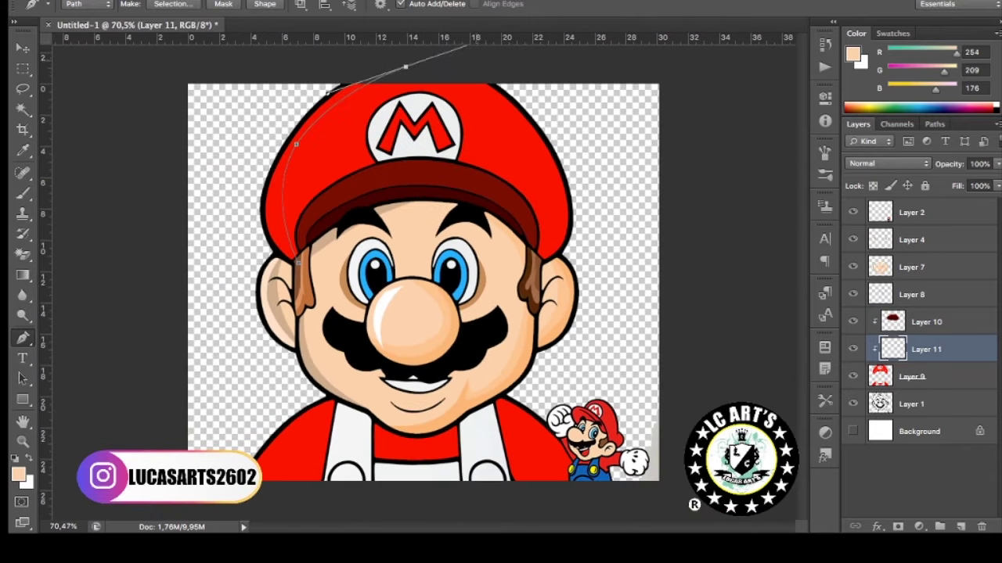
left_click(294, 149)
left_click(294, 258)
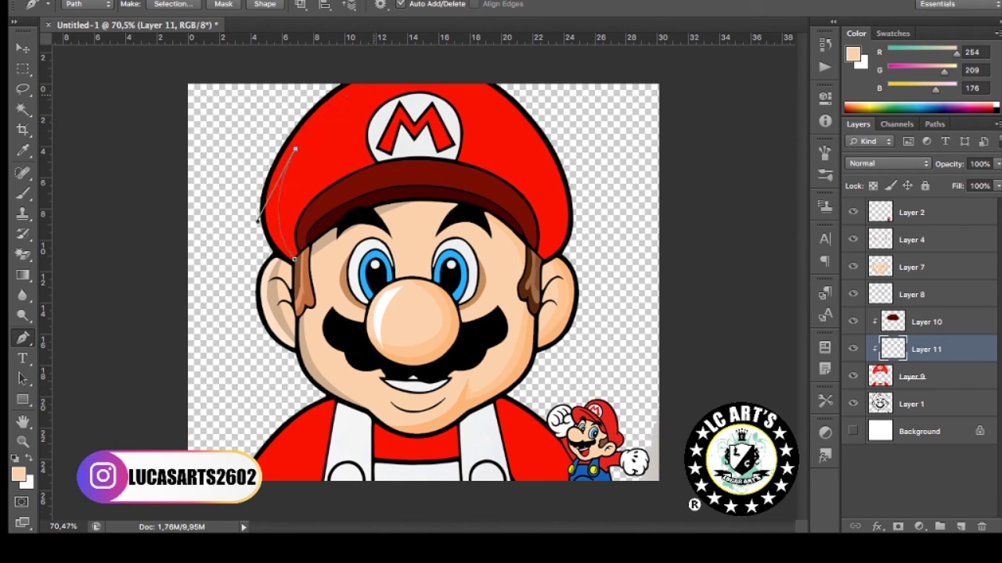
left_click(379, 65)
left_click(255, 71)
Extend the highlight outline down over the shirt and fill it light pink.
left_click(199, 210)
left_click(245, 296)
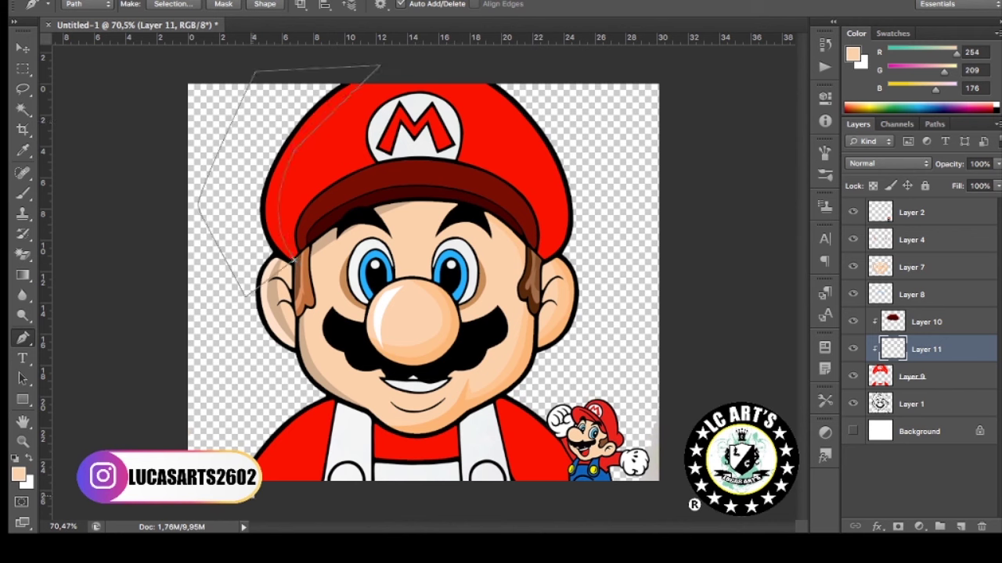
left_click(331, 378)
left_click(230, 411)
key("ctrl+Return")
key("alt+BackSpace")
key("ctrl+d")
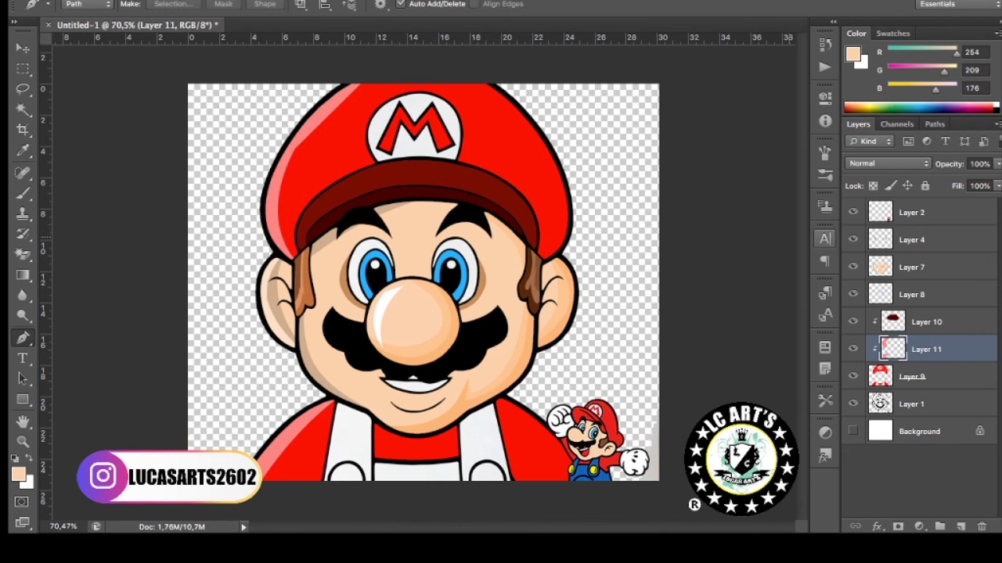
Add clipped Layer 12 and path down the cap's left edge, removing extra points.
key("ctrl+shift+alt+n")
left_click(399, 81)
left_click(345, 110)
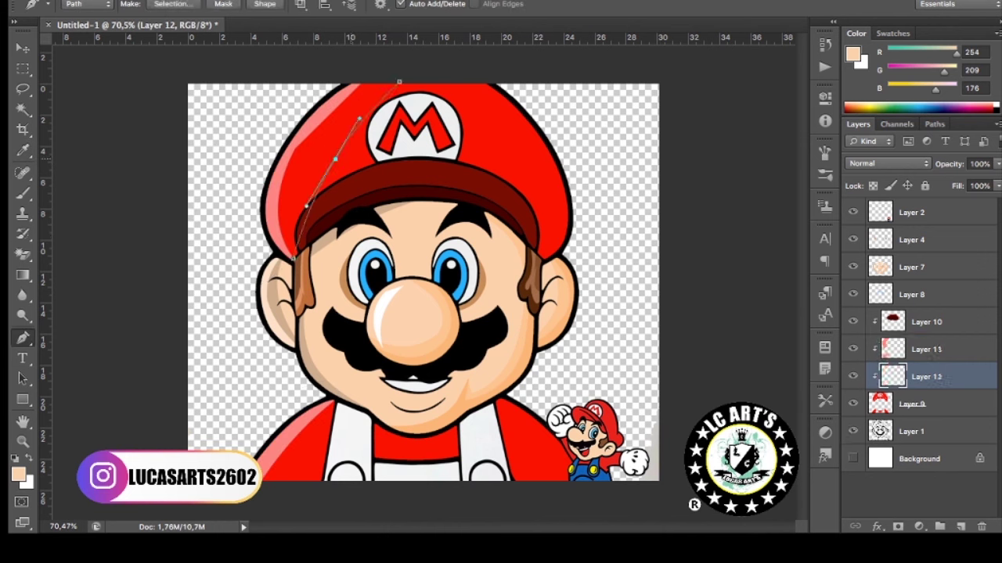
left_click(320, 149)
left_click(294, 197)
left_click(292, 218)
left_click(293, 257)
left_click(345, 111)
left_click(307, 170)
left_click(295, 198)
Close the shading outline around the shirt's left side and fill it with the shade colour.
left_click_drag(304, 453, 292, 475)
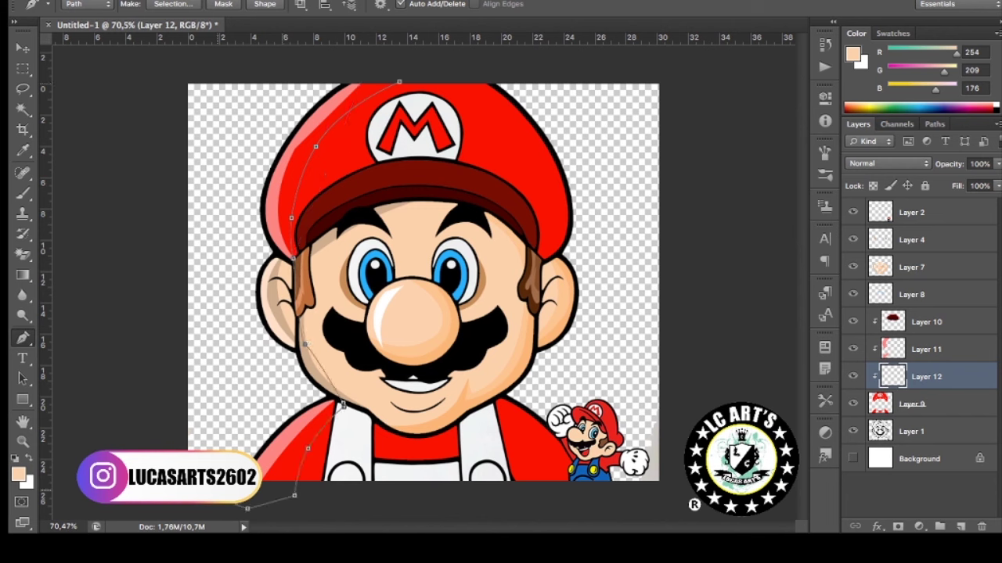
left_click(228, 395)
left_click(215, 200)
left_click(252, 72)
left_click(364, 63)
left_click(399, 82)
key("i")
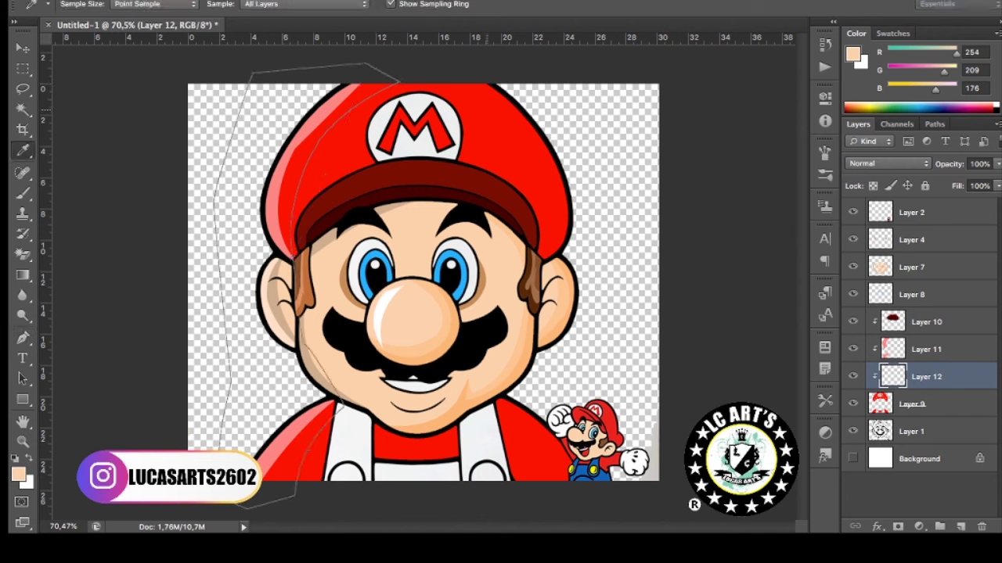
key("ctrl+Return")
key("alt+BackSpace")
key("ctrl+d")
Add Layer 13 and trace a shadow shape along the cap's right side and right shoulder.
key("p")
key("ctrl+shift+alt+n")
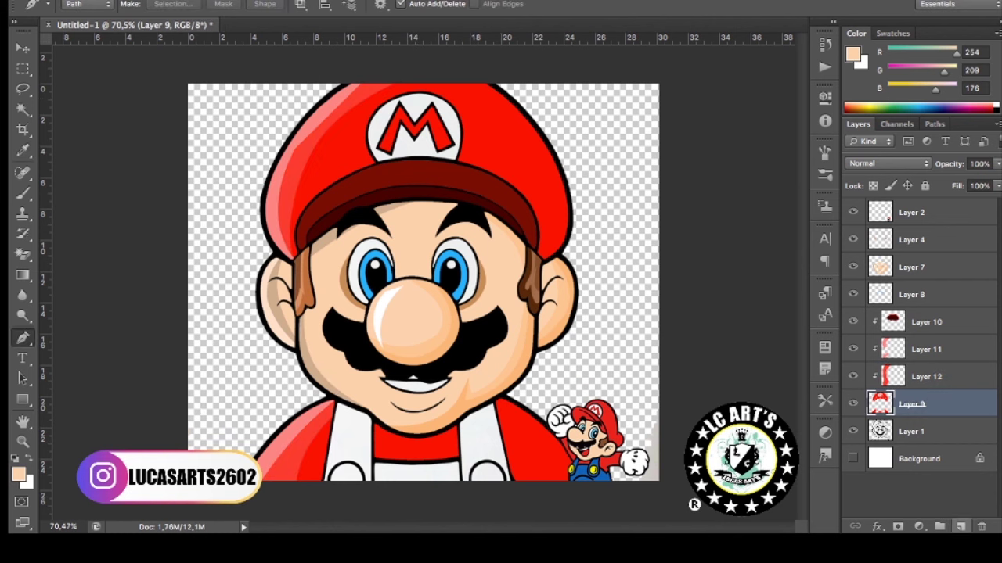
left_click(462, 74)
left_click_drag(540, 252, 503, 366)
left_click(515, 342)
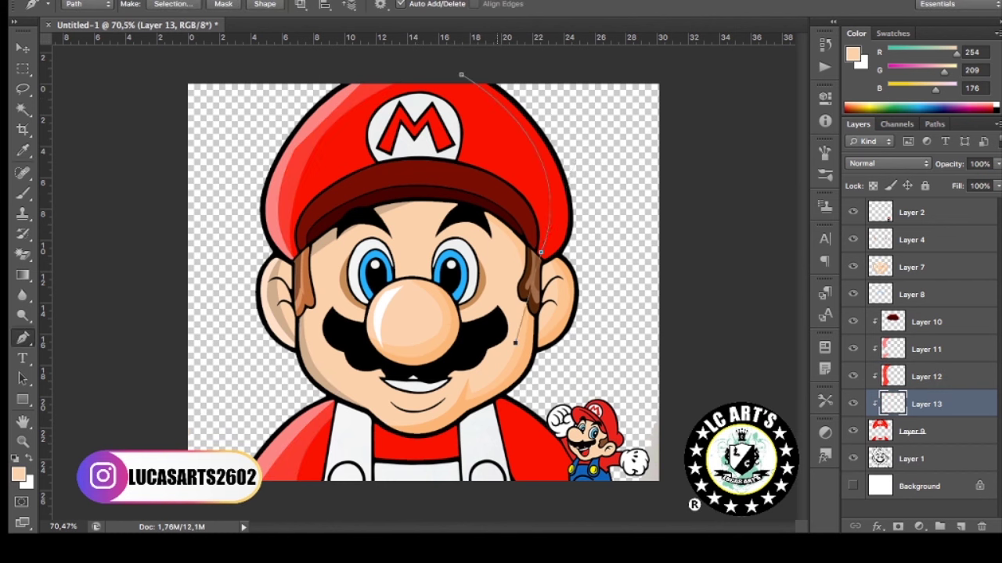
left_click(497, 398)
left_click(599, 501)
left_click(651, 433)
left_click(637, 215)
left_click(530, 65)
left_click(461, 75)
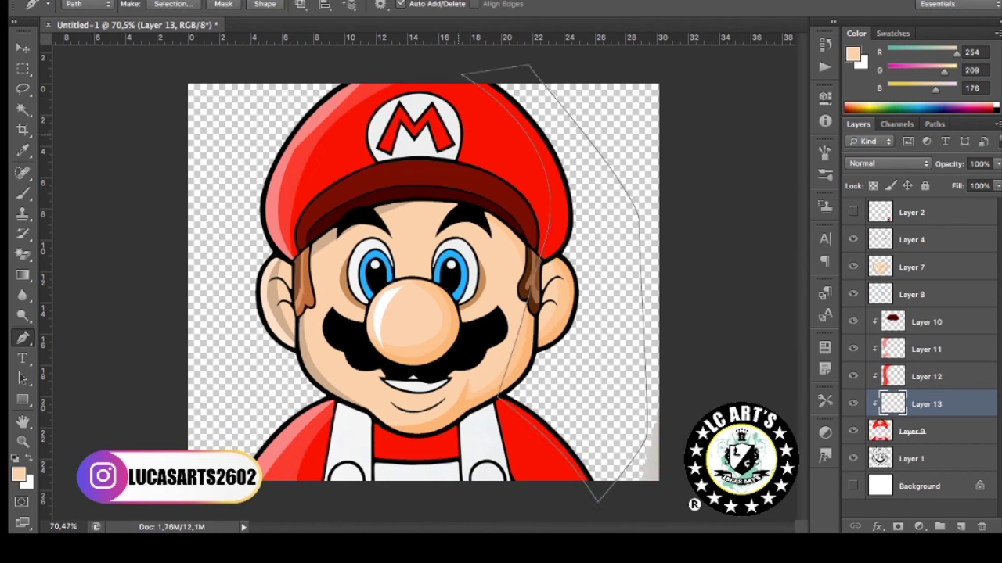
Fill the Layer 13 shadow shape with sampled dark red.
key("i")
key("ctrl+Return")
key("alt+BackSpace")
key("ctrl+d")
Add clipped Layer 14 and outline a second shadow shape over the right shoulder.
key("p")
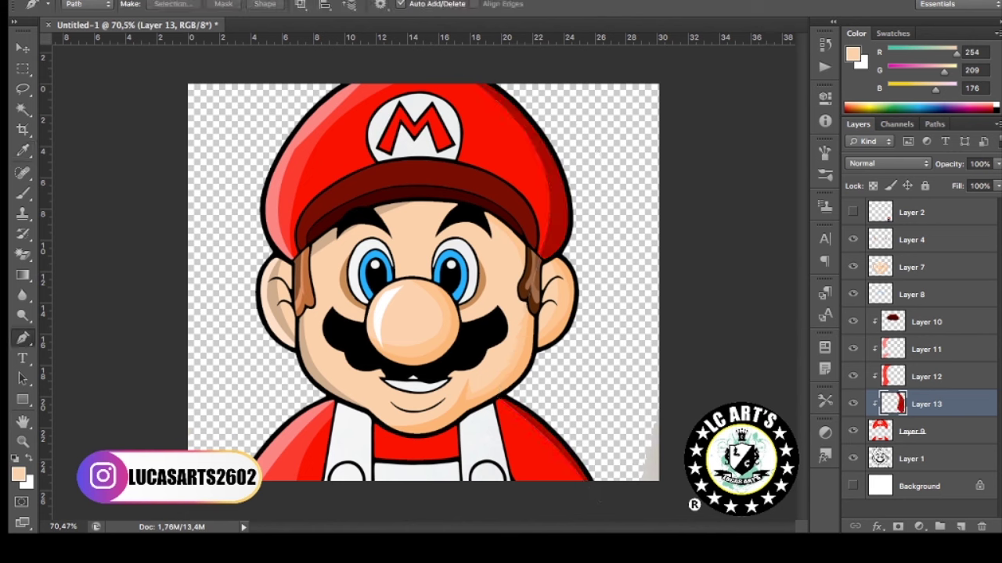
key("ctrl+shift+alt+n")
left_click(497, 356)
left_click_drag(489, 397, 534, 439)
left_click(578, 501)
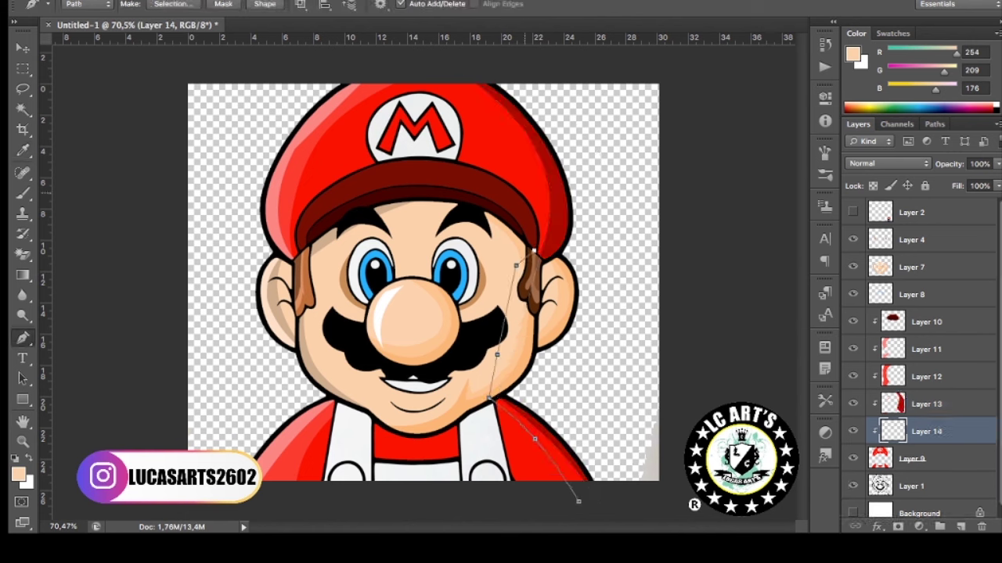
left_click_drag(436, 63, 486, 47)
left_click(583, 83)
left_click(618, 464)
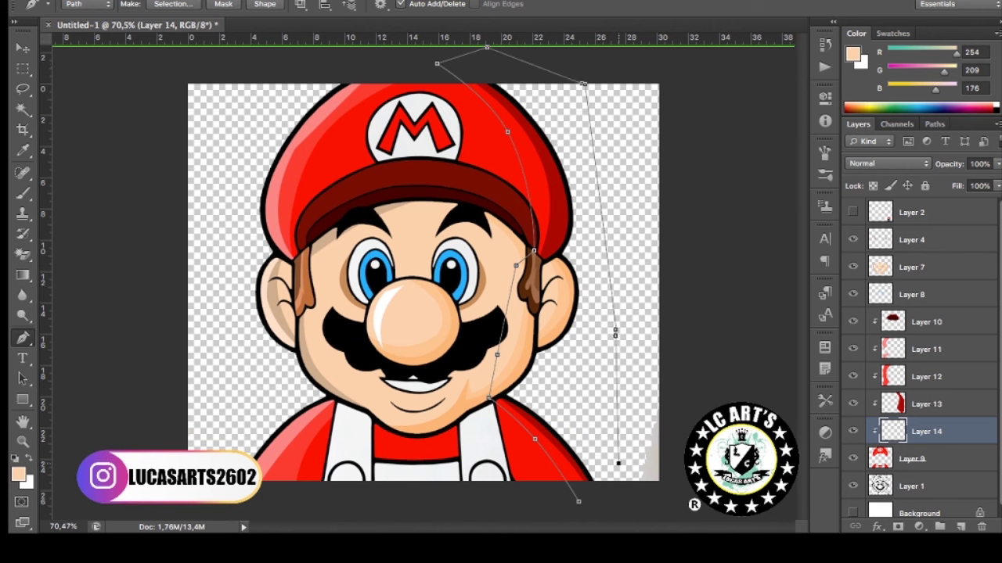
left_click(578, 501)
key("i")
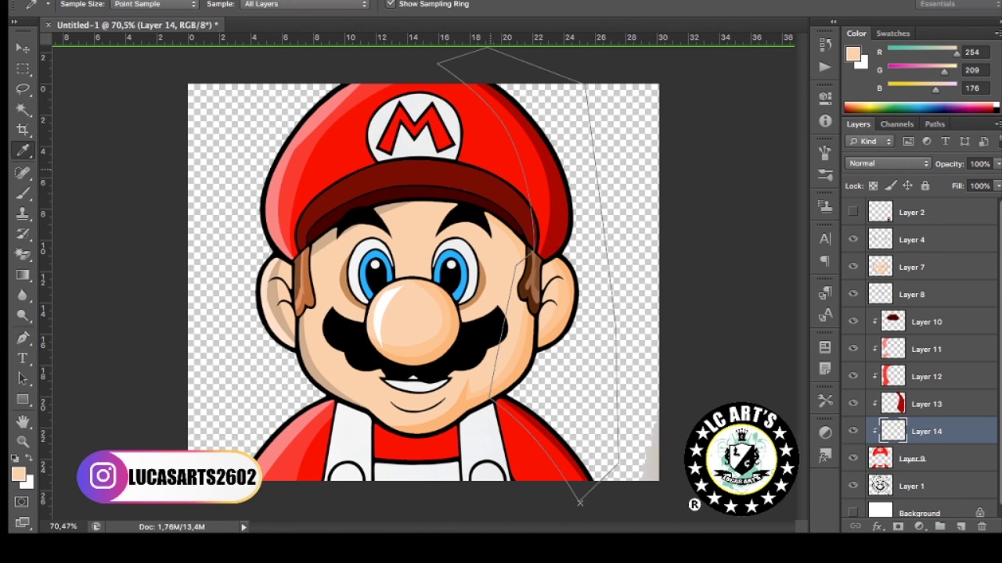
Select Layer 1 and add a new empty layer above it.
key("alt+bracketleft")
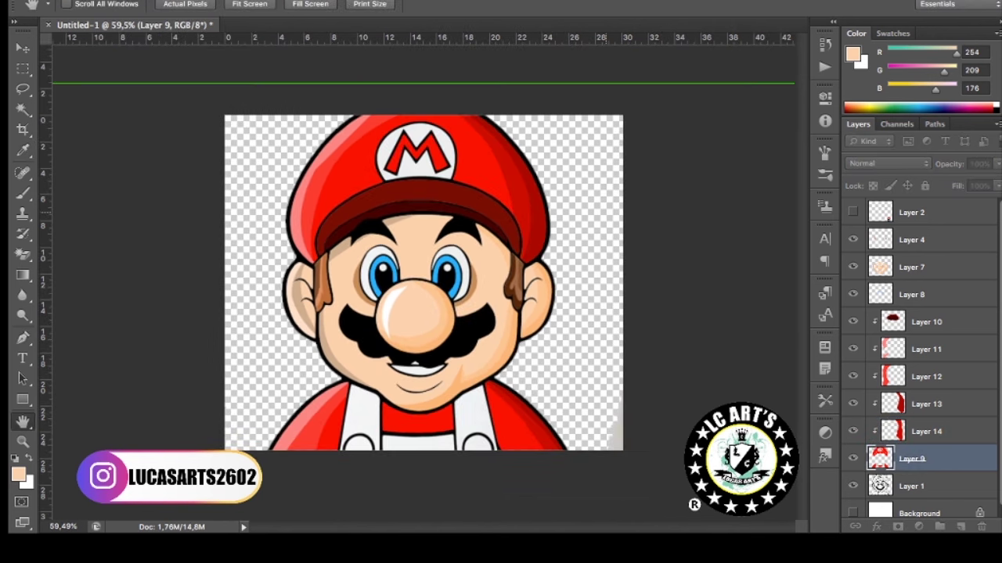
key("alt+bracketleft")
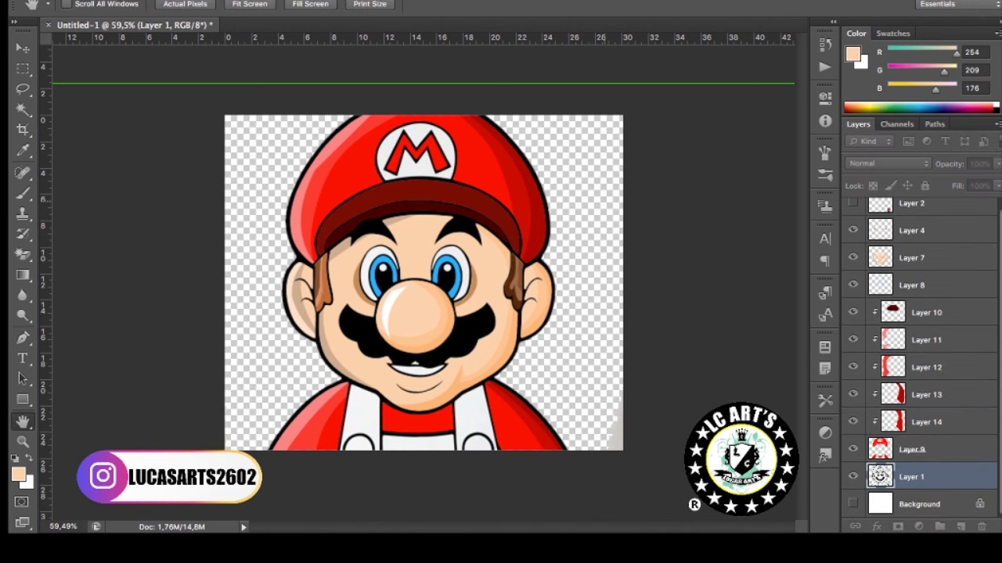
key("p")
key("ctrl+shift+alt+n")
Pen-trace a closed outline of the overalls area below Mario's collar.
scroll(386, 438, "up", 3)
scroll(385, 439, "up", 3)
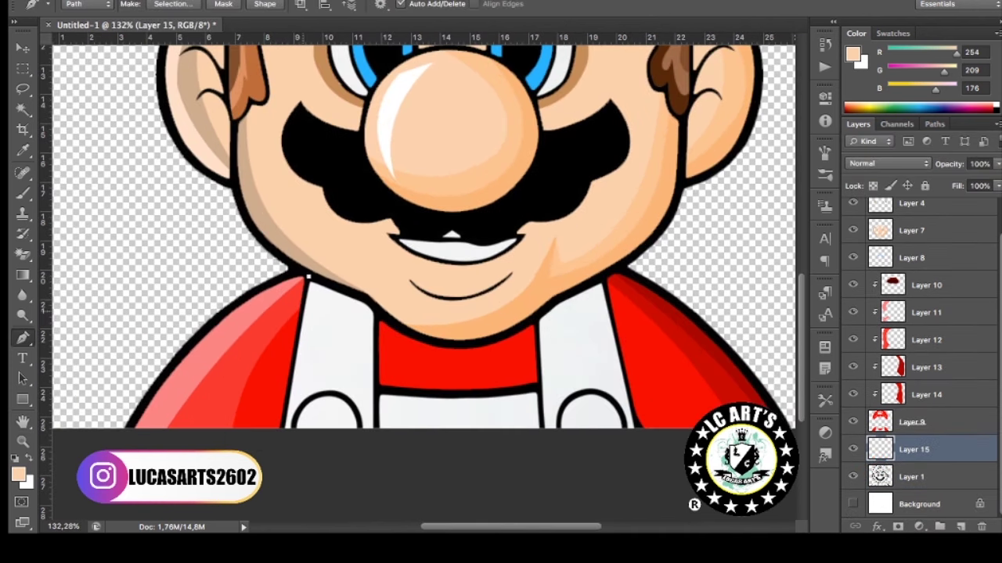
left_click(304, 461)
left_click(613, 490)
left_click(636, 429)
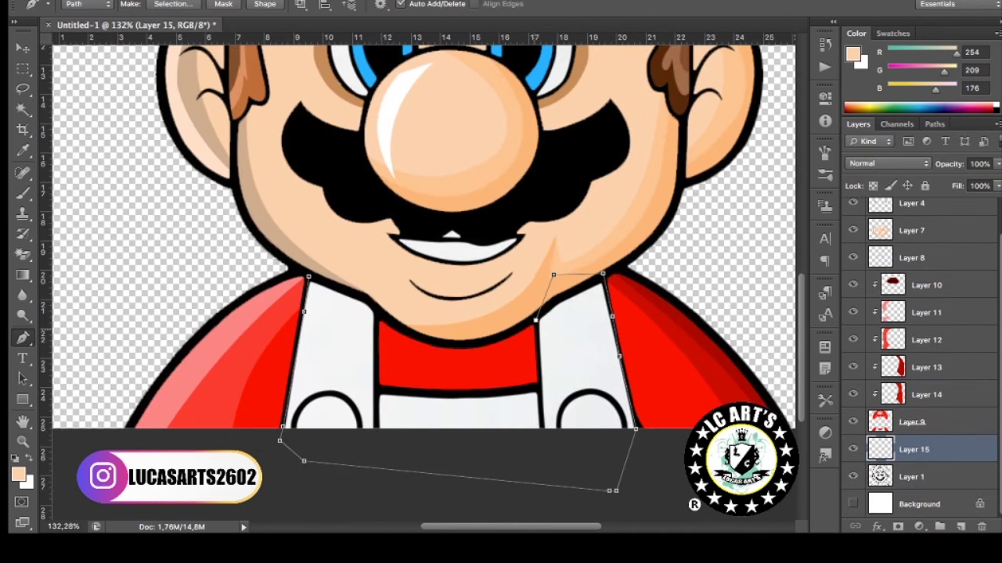
left_click(310, 276)
left_click(604, 268)
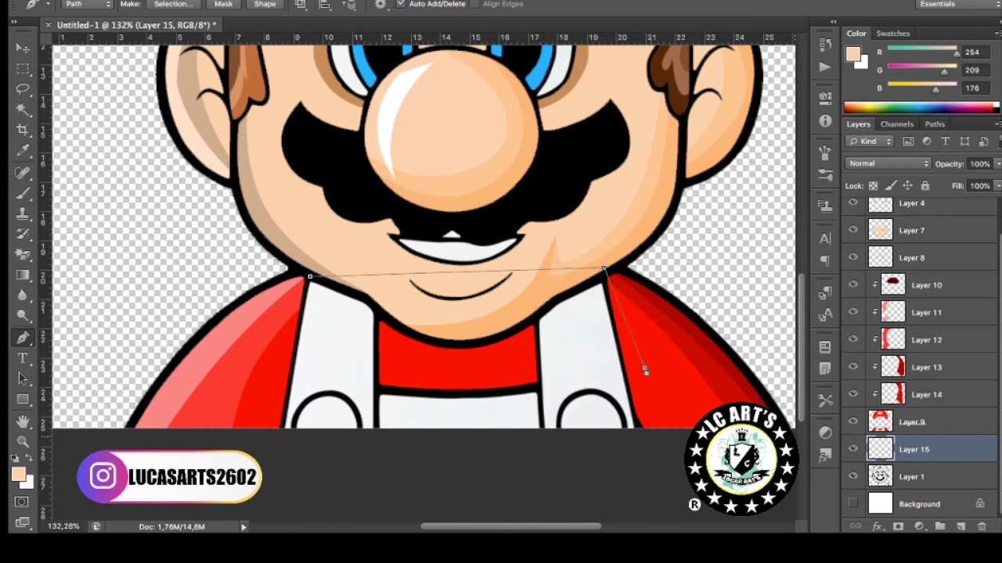
left_click(645, 371)
left_click(653, 443)
left_click(478, 466)
Fill the overalls shape with blue sampled from the reference Mario.
key("i")
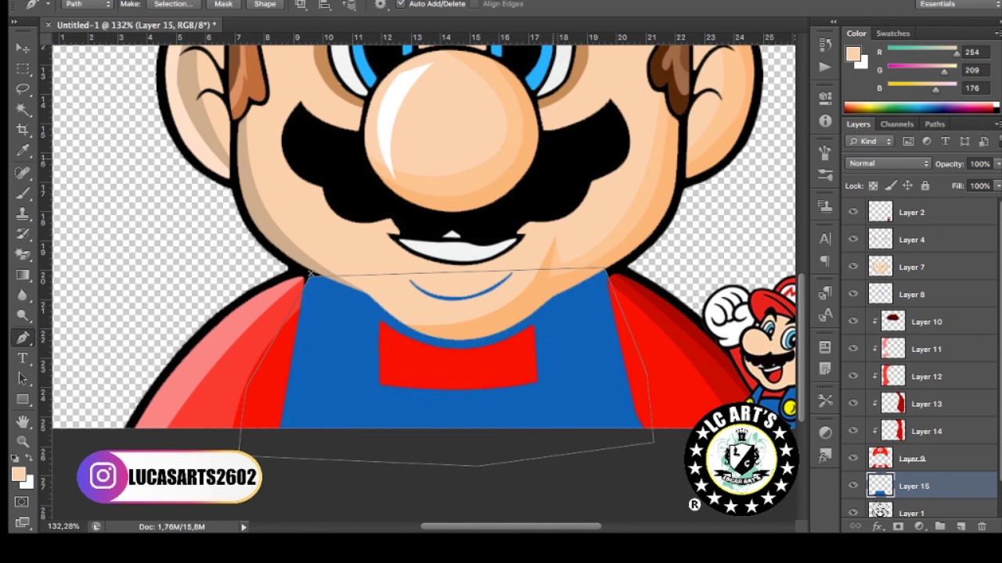
left_click(853, 449)
left_click(911, 476)
Trace the strap outline from the collar down and around the button.
key("p")
left_click(310, 276)
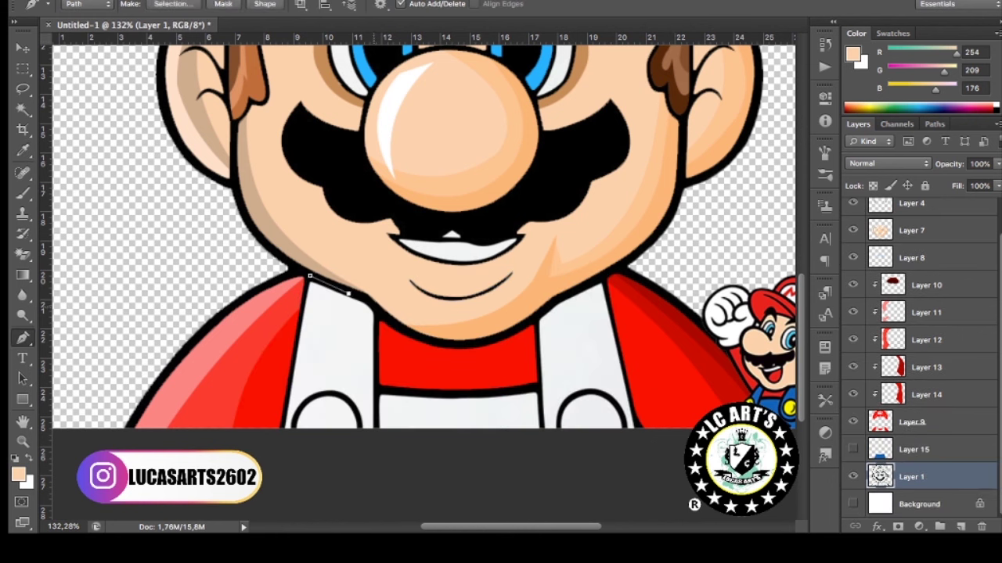
left_click(284, 429)
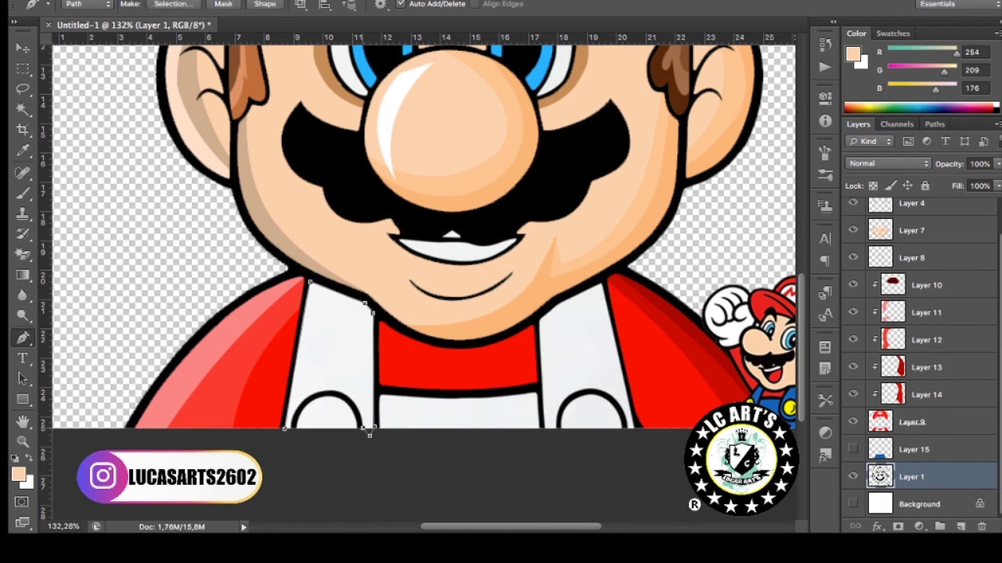
left_click_drag(328, 390, 363, 391)
left_click(546, 431)
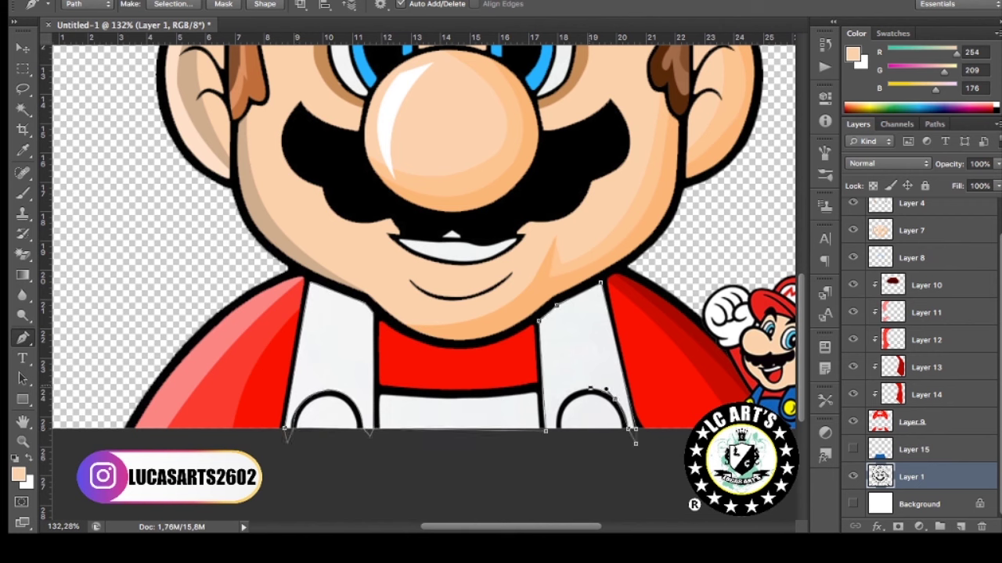
Curve the strap outline around the button's lower-left and finish the path.
scroll(645, 430, "up", 3)
scroll(645, 429, "up", 2)
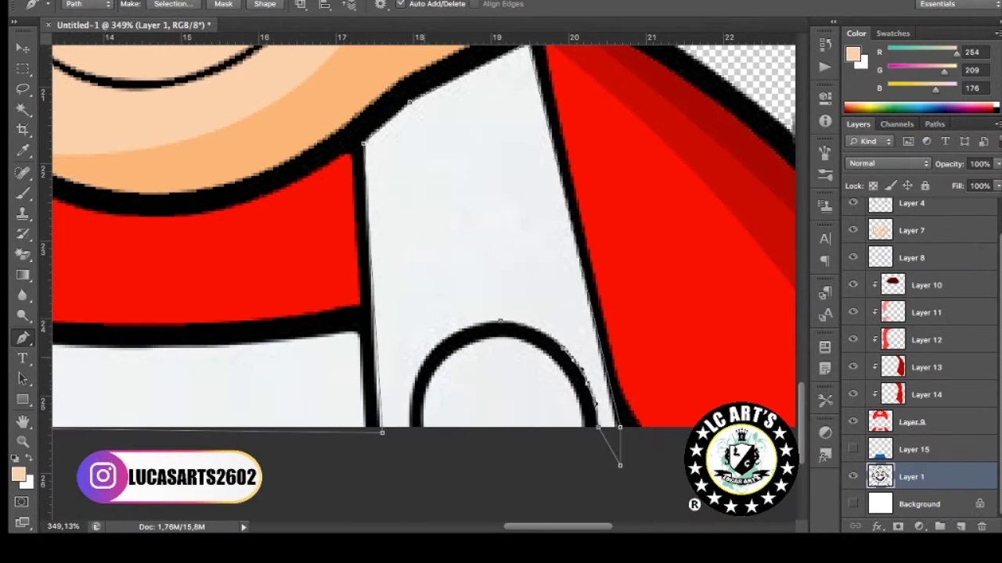
left_click_drag(413, 433, 416, 468)
scroll(404, 403, "down", 3)
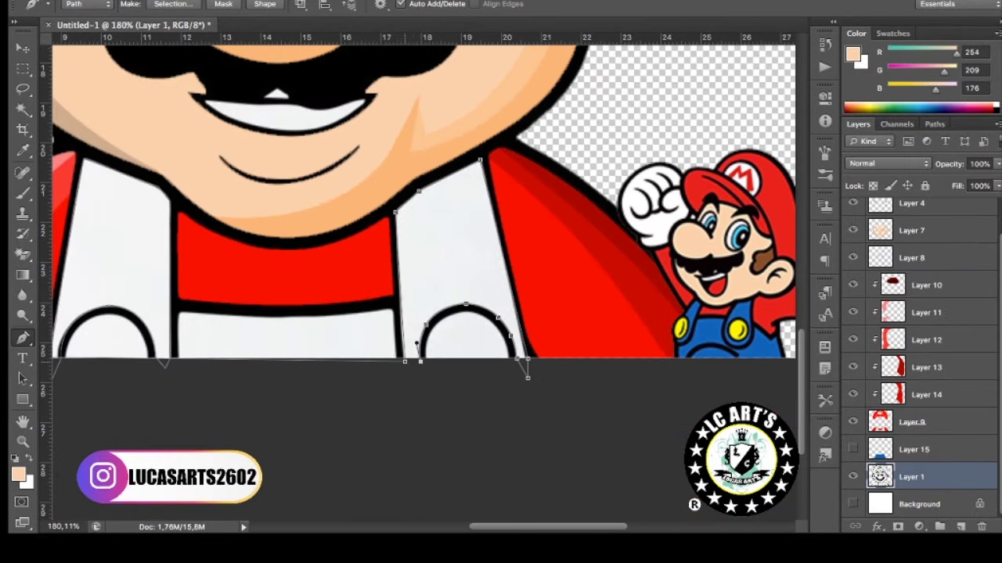
scroll(416, 344, "down", 2)
scroll(416, 344, "up", 2)
scroll(438, 376, "down", 2)
scroll(500, 426, "down", 2)
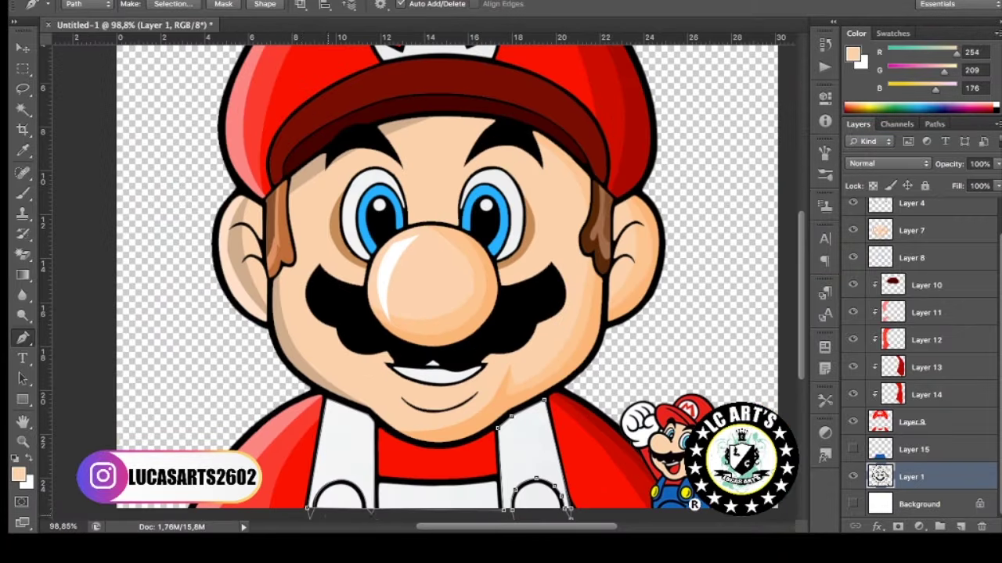
scroll(434, 469, "up", 1)
scroll(434, 469, "up", 1)
scroll(434, 470, "up", 1)
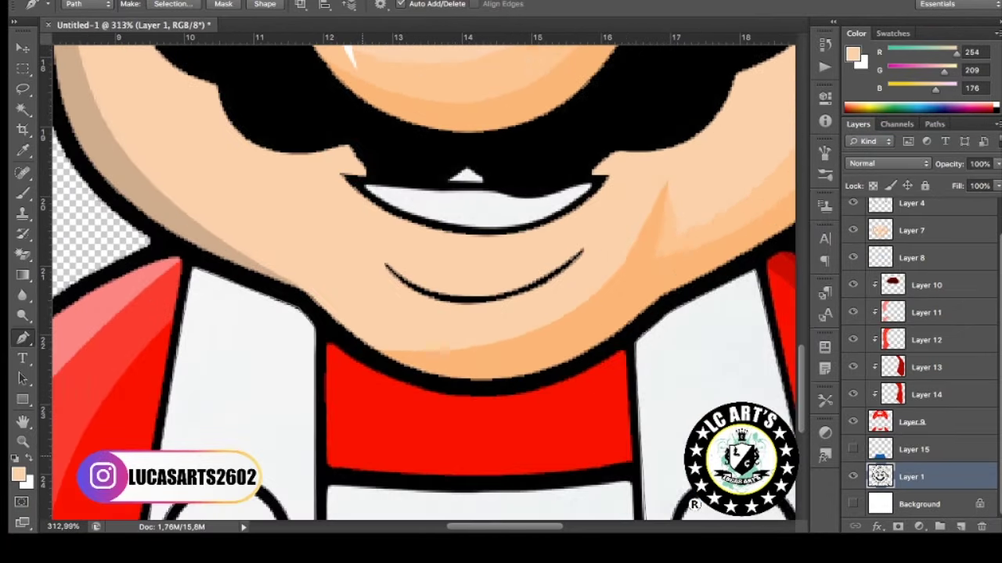
scroll(434, 469, "down", 1)
scroll(434, 469, "up", 2)
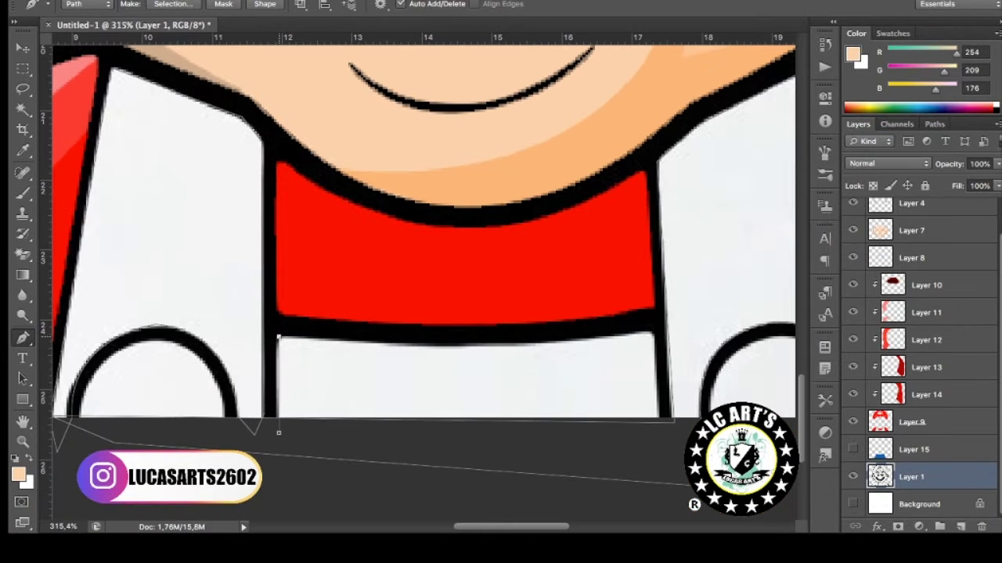
key("Escape")
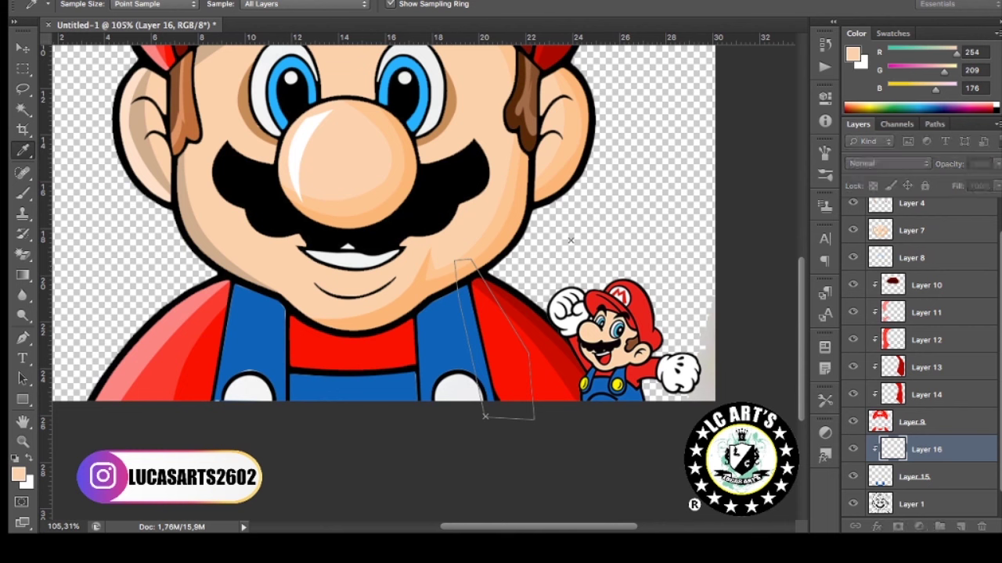
Add clipped Layer 17 and trace a closed shading outline on the overalls.
key("ctrl+shift+alt+n")
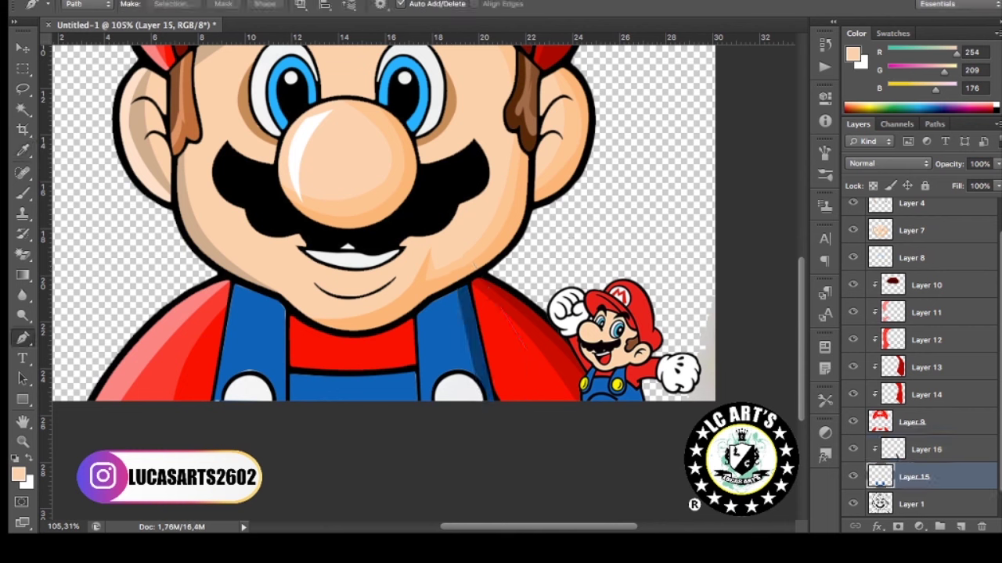
left_click(439, 283)
left_click(454, 422)
left_click(501, 422)
left_click(517, 383)
left_click(485, 189)
left_click(439, 283)
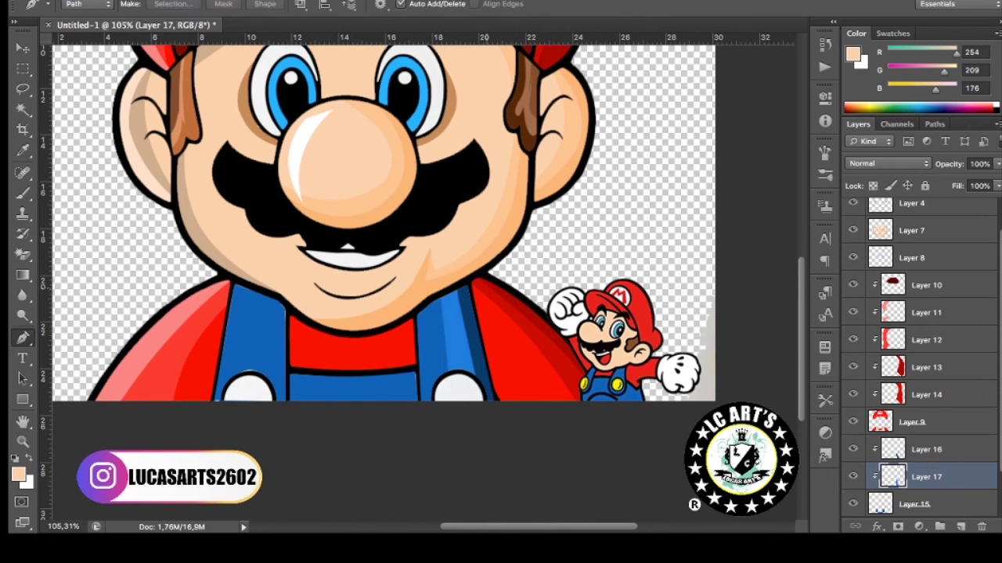
Add a clipped layer above Layer 15 and trace the darker right-strap shadow.
key("alt+bracketleft")
key("h")
key("p")
left_click(961, 527)
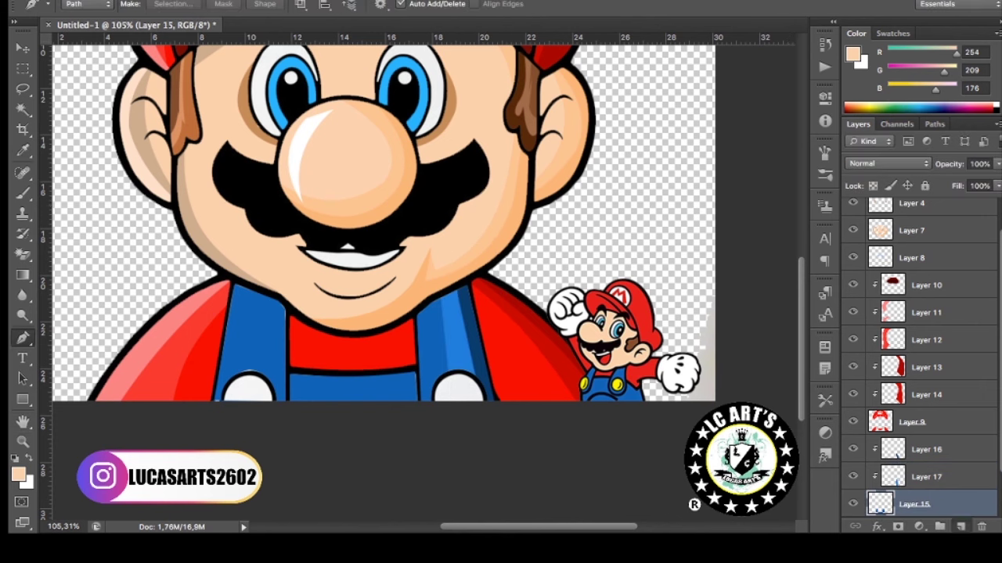
key("ctrl+alt+g")
scroll(235, 352, "up", 1)
left_click(258, 264)
left_click_drag(226, 416, 201, 424)
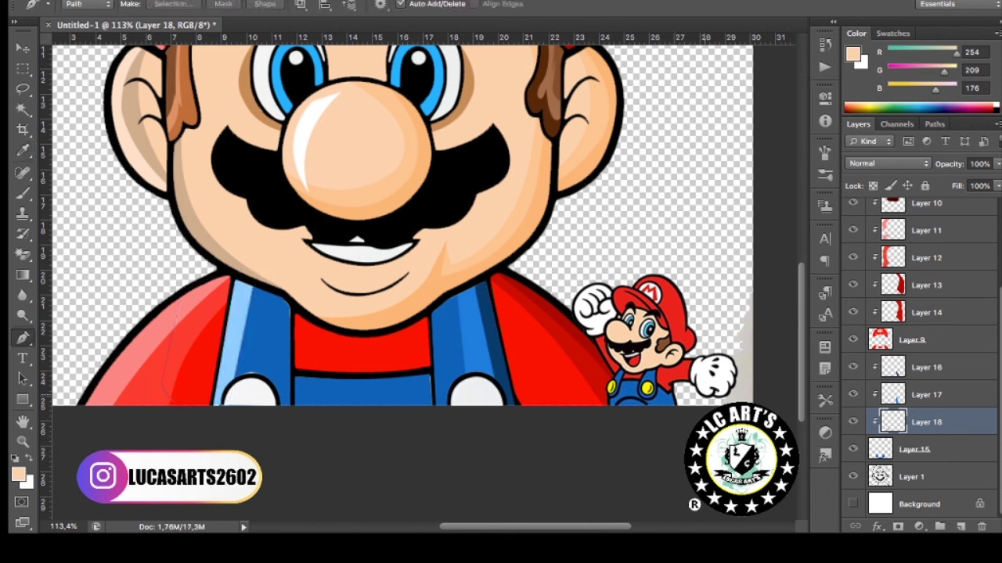
Add another clipped layer for the left-strap highlight, then fit the image in view.
key("alt+bracketleft")
key("h")
key("p")
key("ctrl+shift+alt+n")
key("ctrl+alt+g")
left_click(276, 271)
left_click_drag(249, 393, 240, 409)
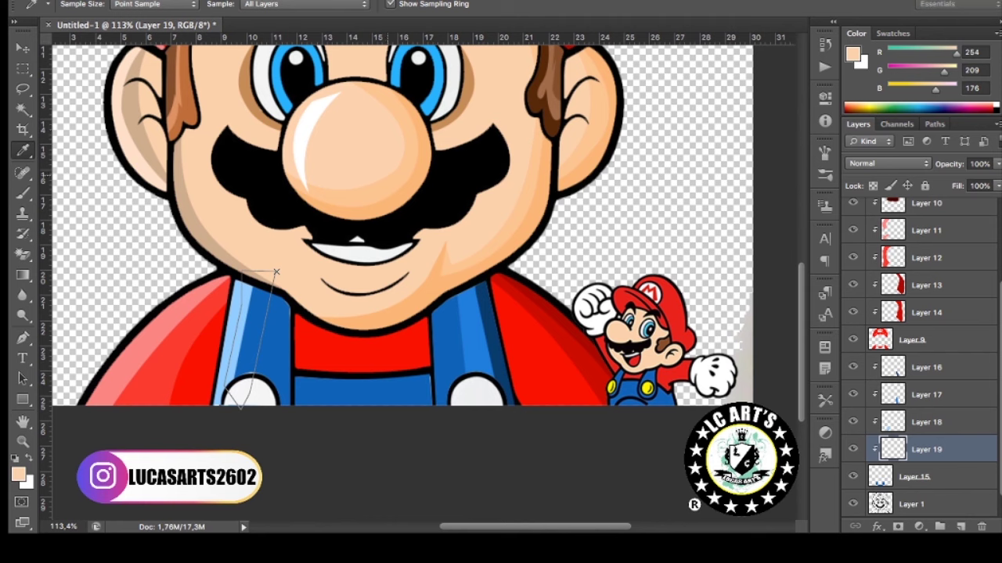
key("ctrl+minus")
key("ctrl+minus")
key("ctrl+minus")
key("v")
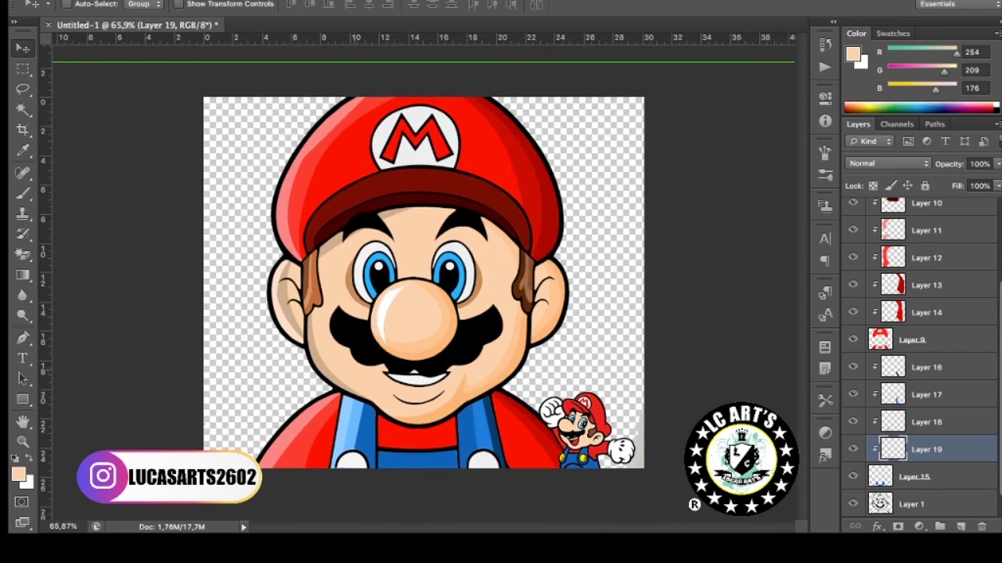